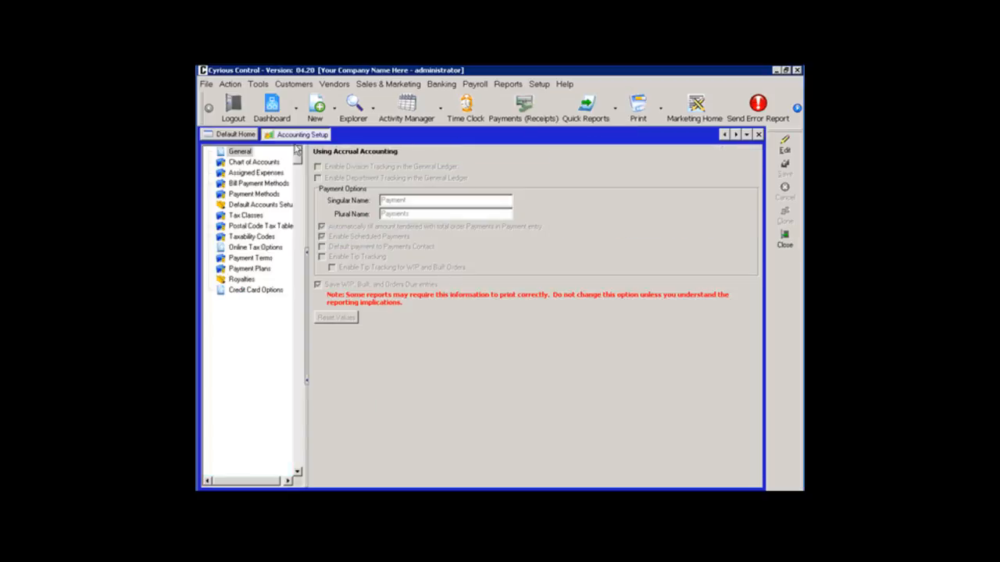
# Examine the Payroll Liabilities and Expense accounts in the Chart of Accounts, and close Accounting Setup.
pyautogui.click(254, 162)
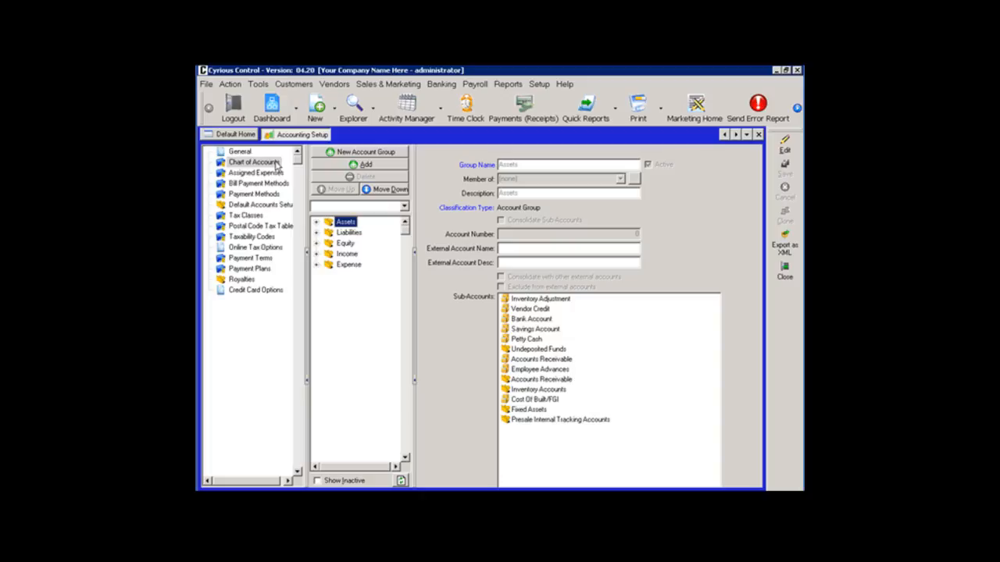
pyautogui.click(317, 234)
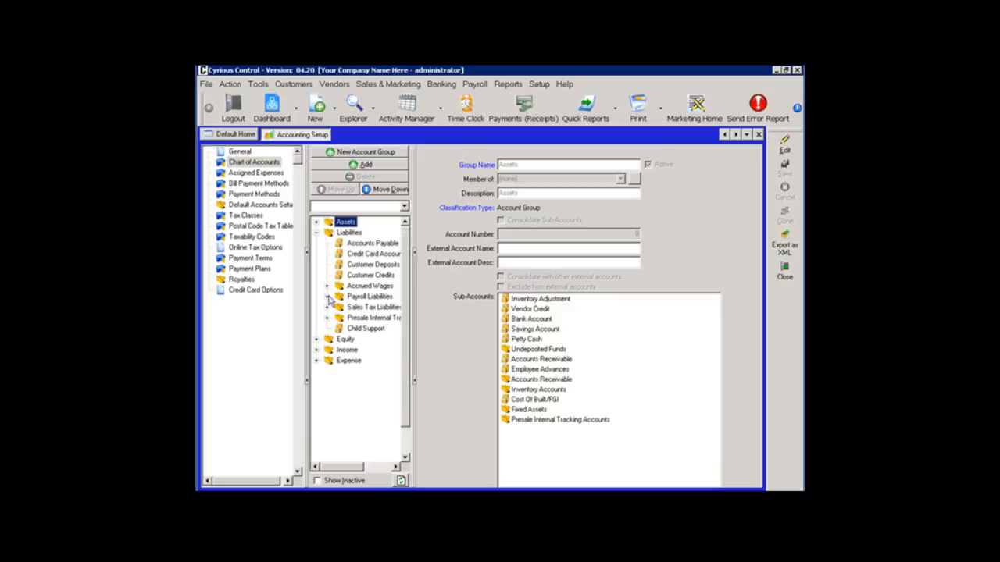
pyautogui.click(327, 297)
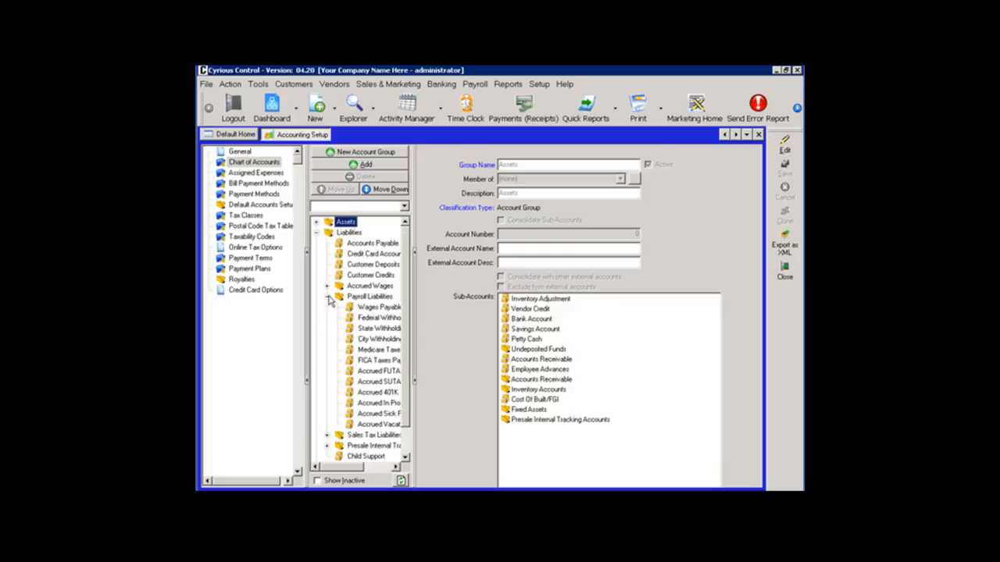
pyautogui.click(317, 234)
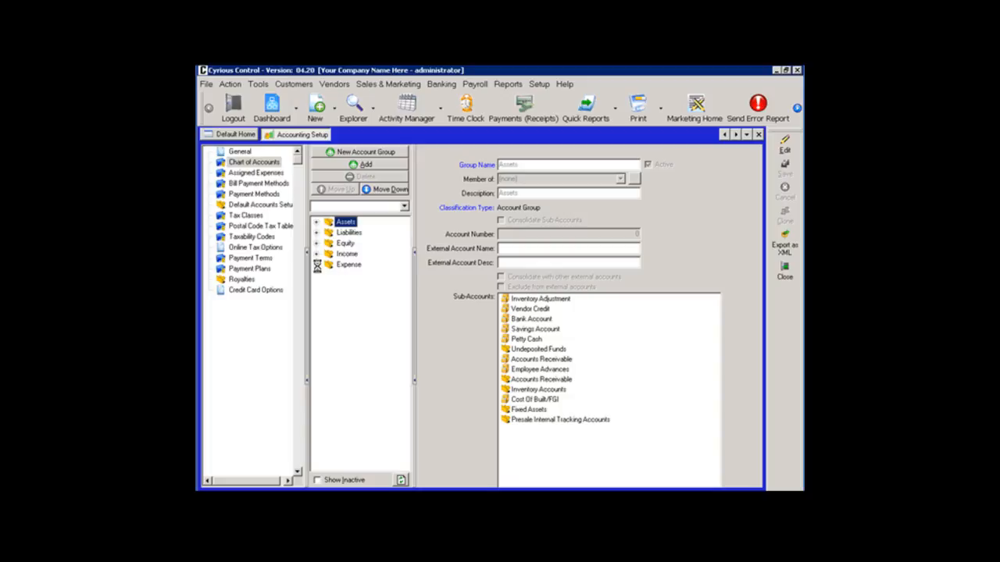
pyautogui.click(317, 266)
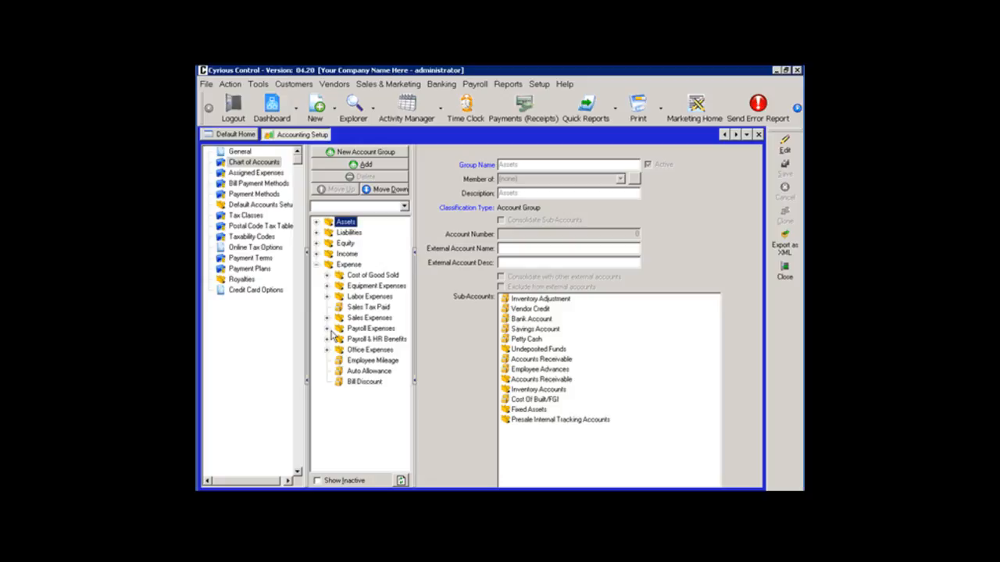
pyautogui.click(316, 266)
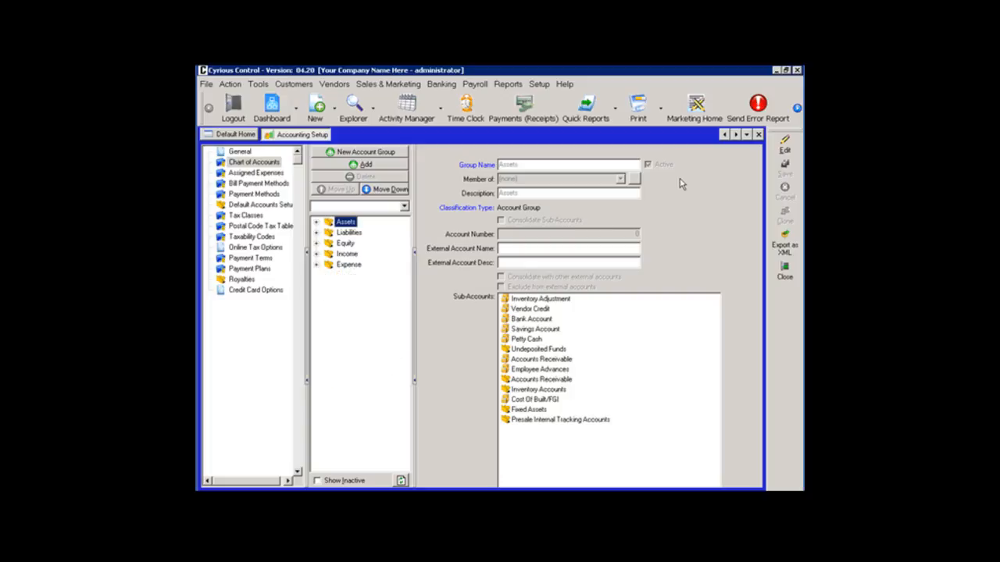
pyautogui.click(758, 135)
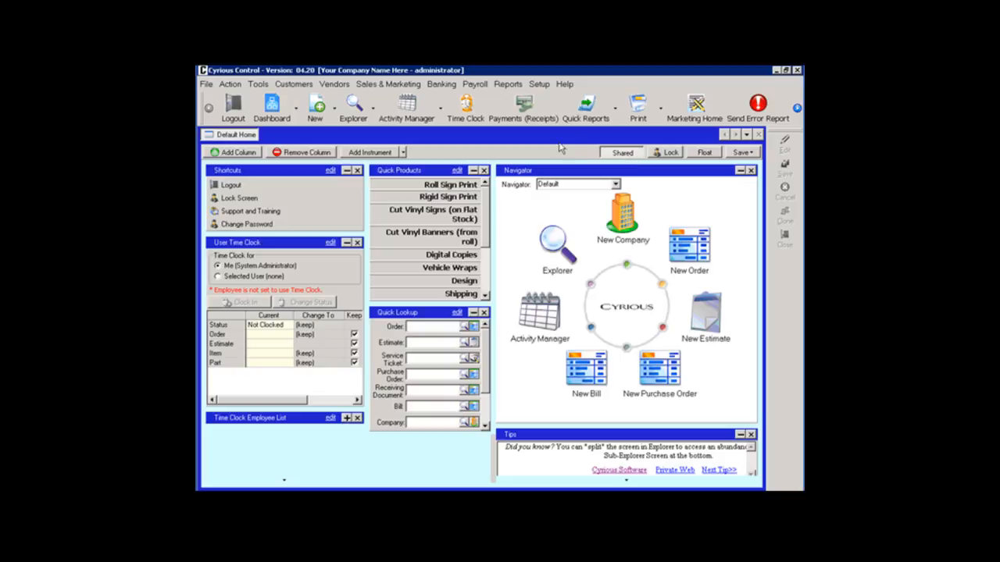
# Open Payroll Setup and widen its category list so the full category names fit.
pyautogui.click(475, 85)
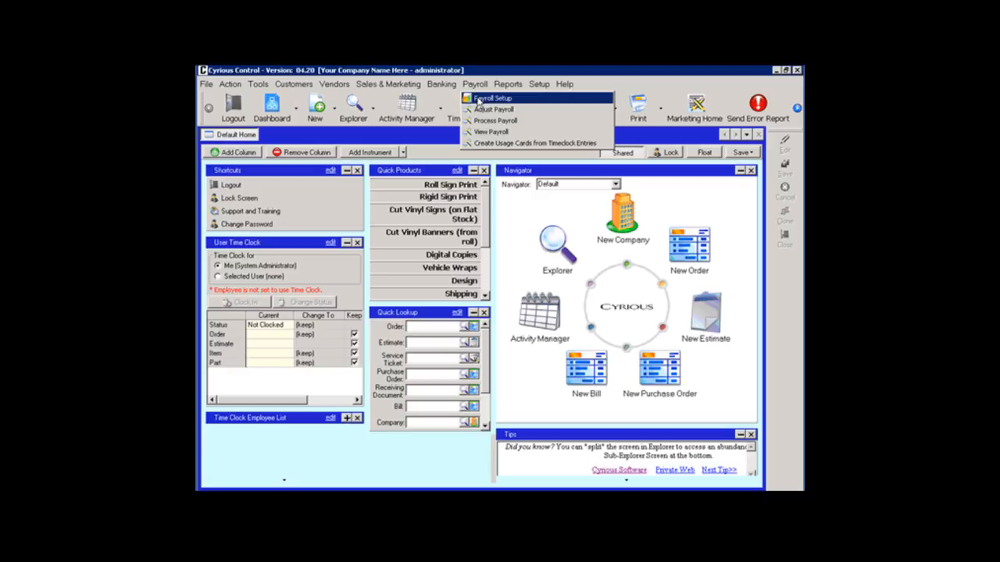
pyautogui.click(478, 99)
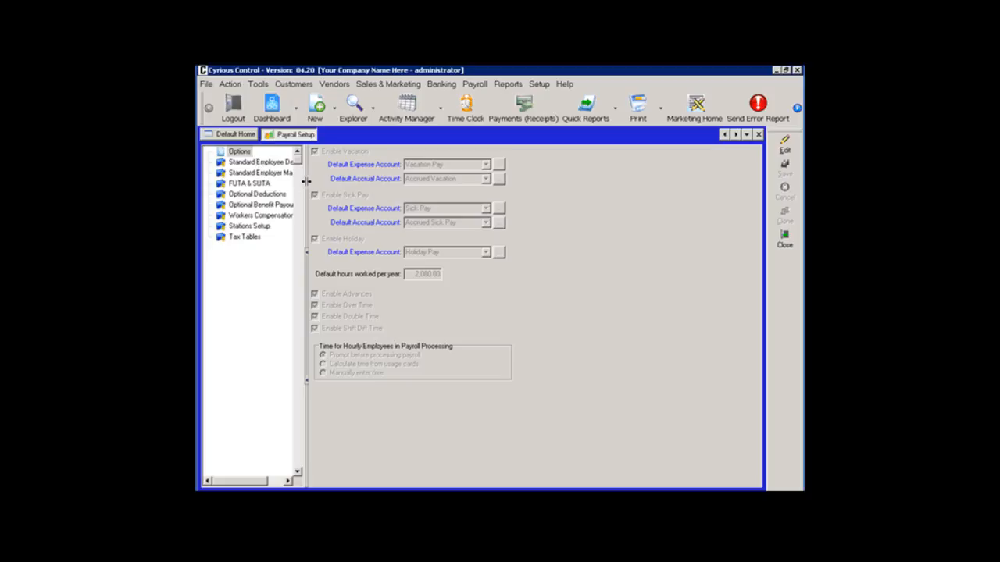
pyautogui.moveTo(307, 183); pyautogui.dragTo(368, 186)
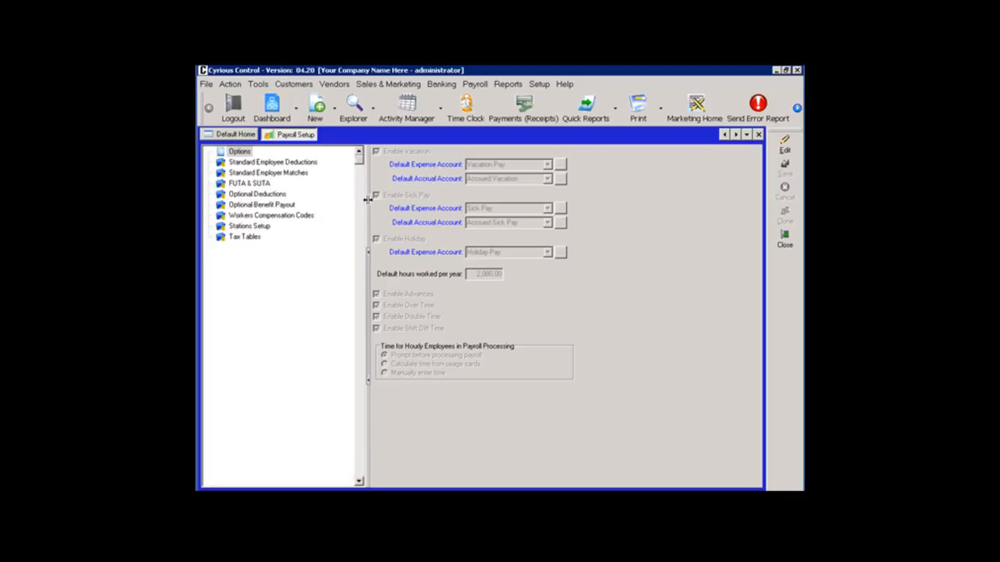
# Review the payroll settings for Standard Employee Deductions, Standard Employer Matches, FUTA & SUTA and Optional Deductions.
pyautogui.click(297, 164)
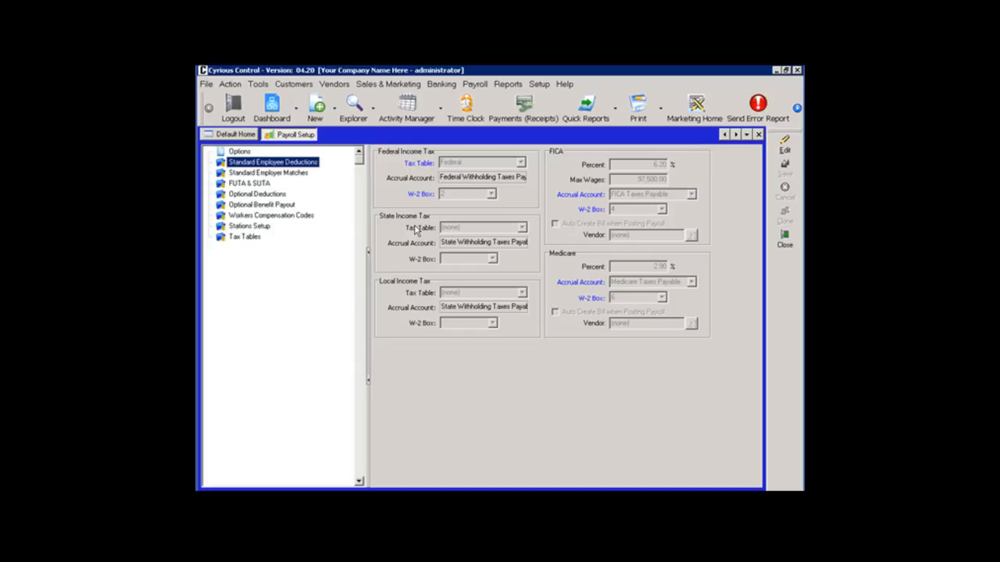
pyautogui.click(304, 174)
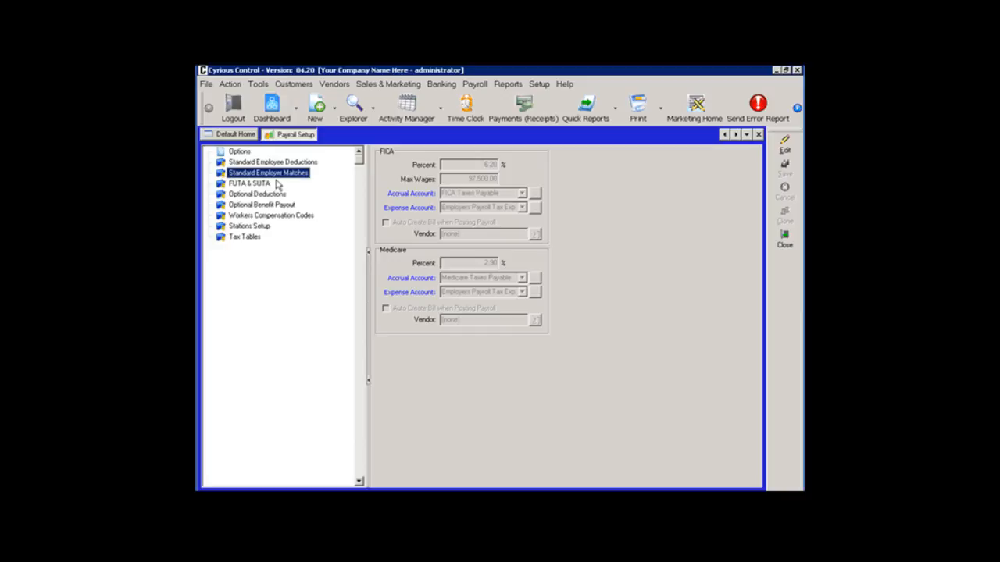
pyautogui.click(266, 183)
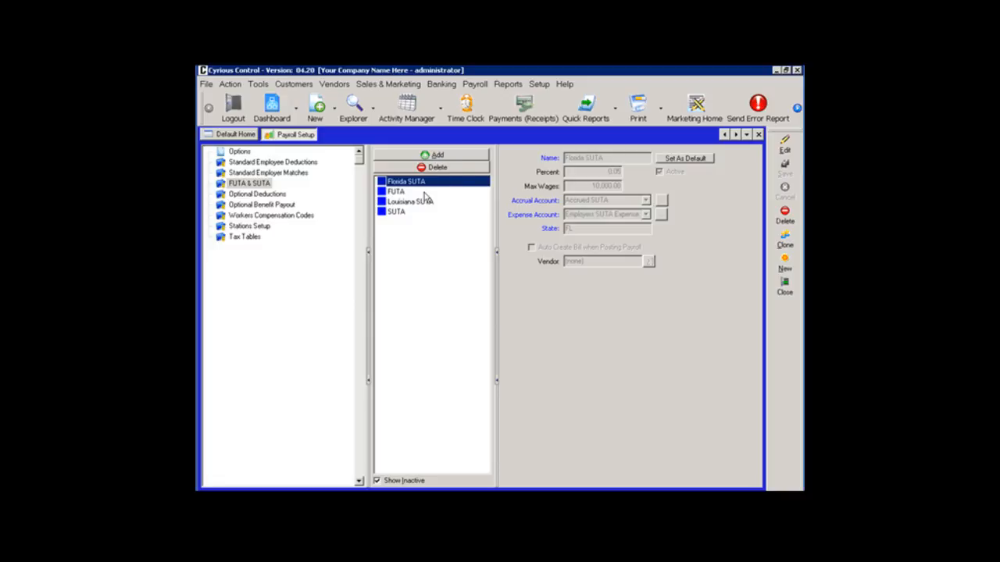
pyautogui.click(279, 195)
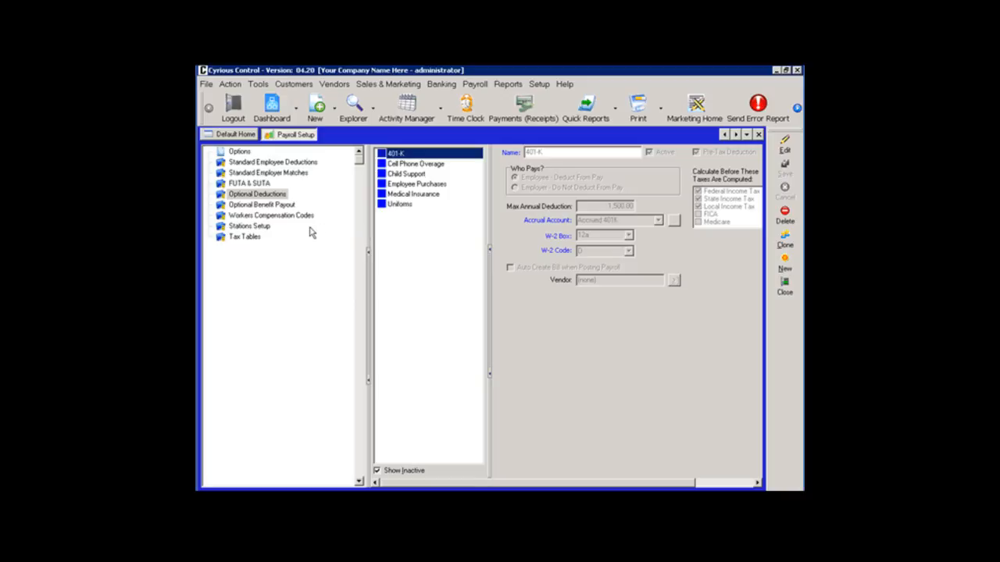
# In Stations Setup, allow employees to clock in to the Time station and set its workers comp code to Salesperson Wages.
pyautogui.click(259, 230)
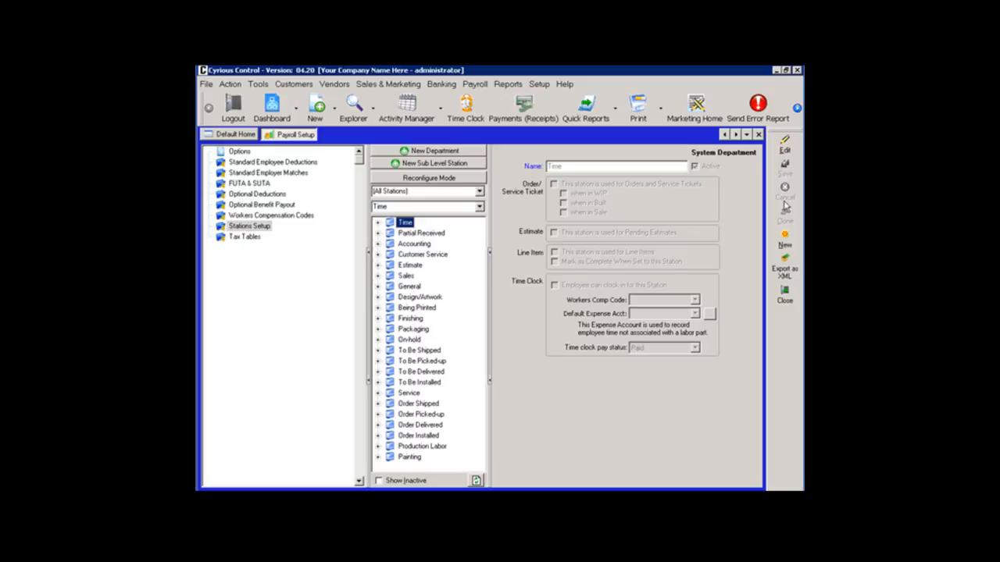
pyautogui.click(784, 150)
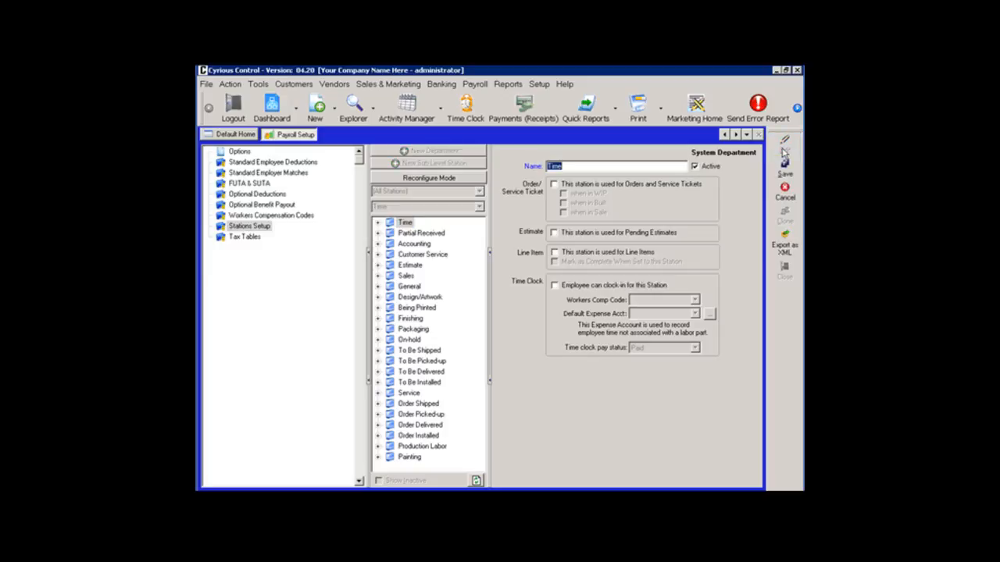
pyautogui.click(645, 286)
pyautogui.click(694, 300)
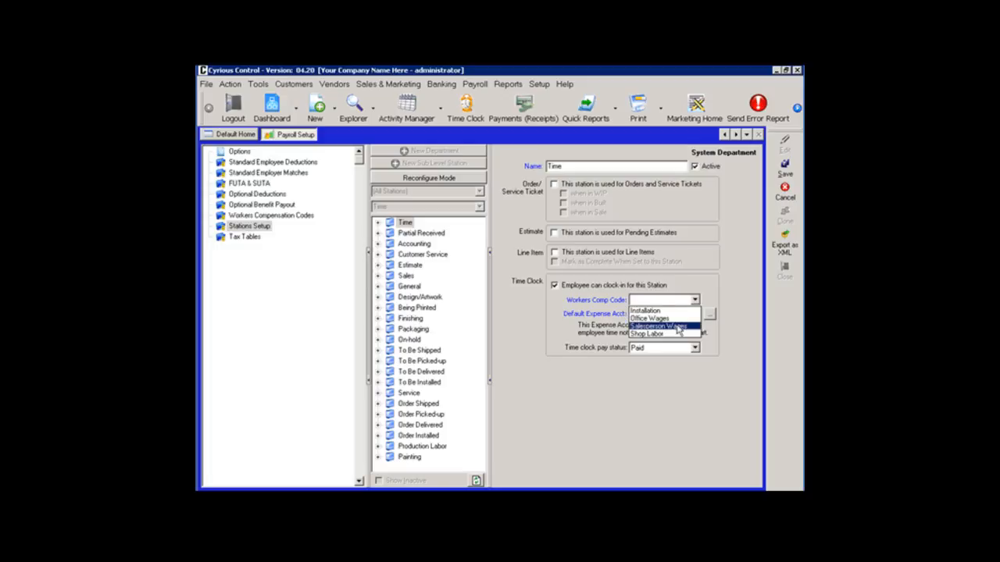
pyautogui.click(678, 326)
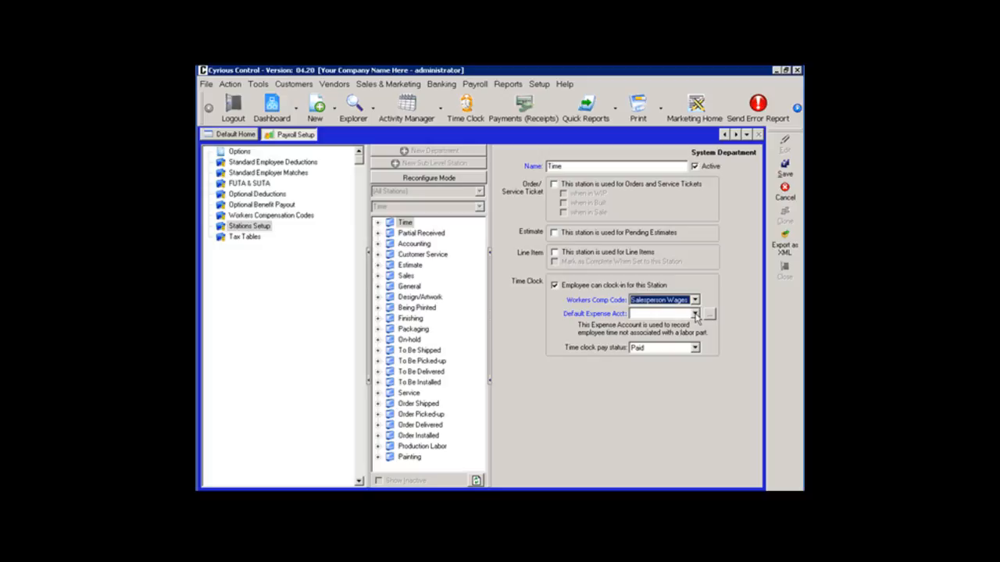
# Set the Time station's default expense account to Workmans Compensation.
pyautogui.click(695, 313)
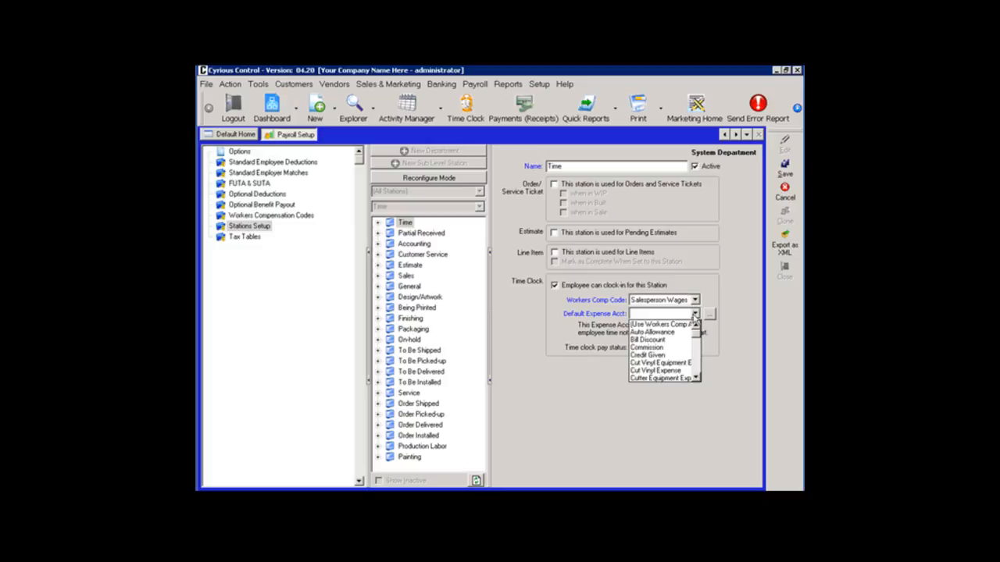
pyautogui.click(696, 379)
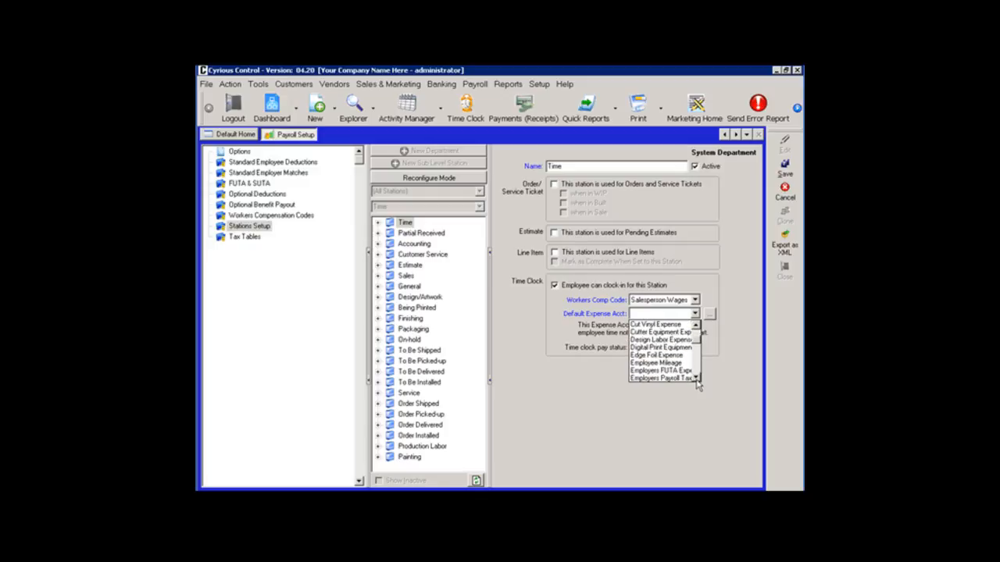
pyautogui.click(695, 380)
pyautogui.click(696, 379)
pyautogui.click(696, 380)
pyautogui.click(696, 379)
pyautogui.click(696, 379)
pyautogui.click(696, 380)
pyautogui.click(696, 379)
pyautogui.click(695, 380)
pyautogui.click(696, 380)
pyautogui.click(696, 380)
pyautogui.click(696, 380)
pyautogui.click(696, 379)
pyautogui.click(696, 380)
pyautogui.click(696, 380)
pyautogui.click(695, 379)
pyautogui.click(696, 380)
pyautogui.click(696, 380)
pyautogui.click(696, 379)
pyautogui.click(696, 380)
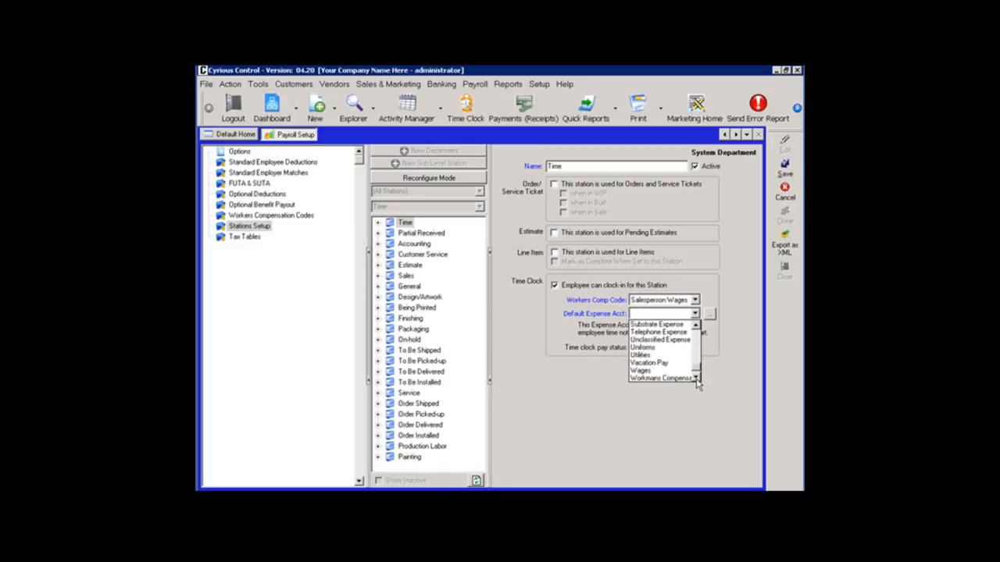
pyautogui.click(696, 379)
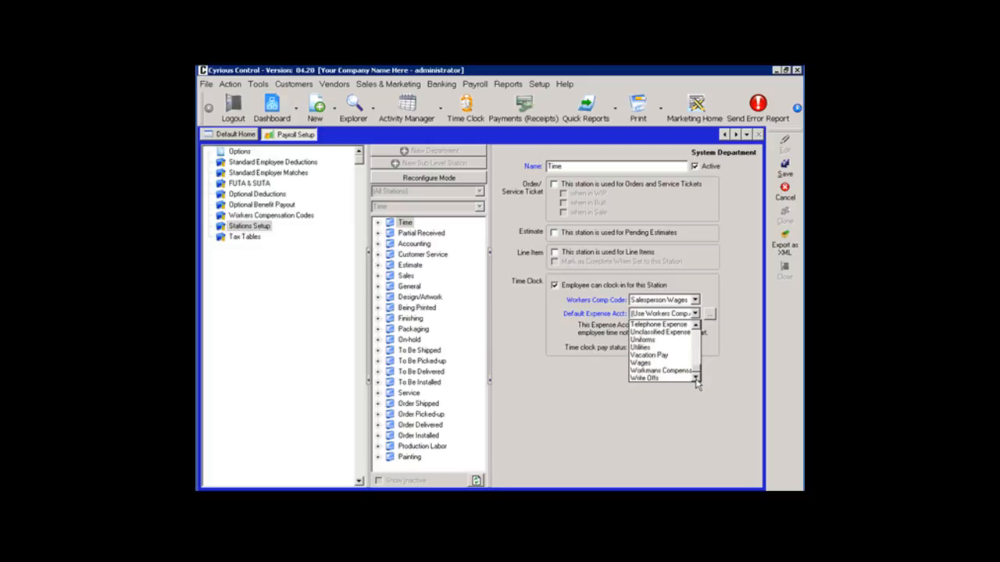
pyautogui.click(683, 371)
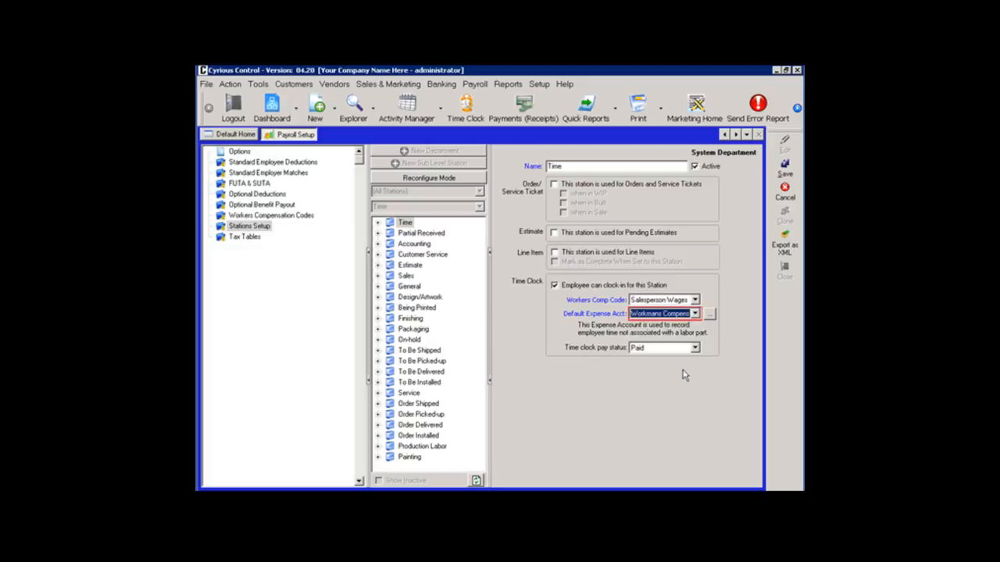
# Keep the Time station's time clock pay status as Paid and save the station.
pyautogui.click(695, 349)
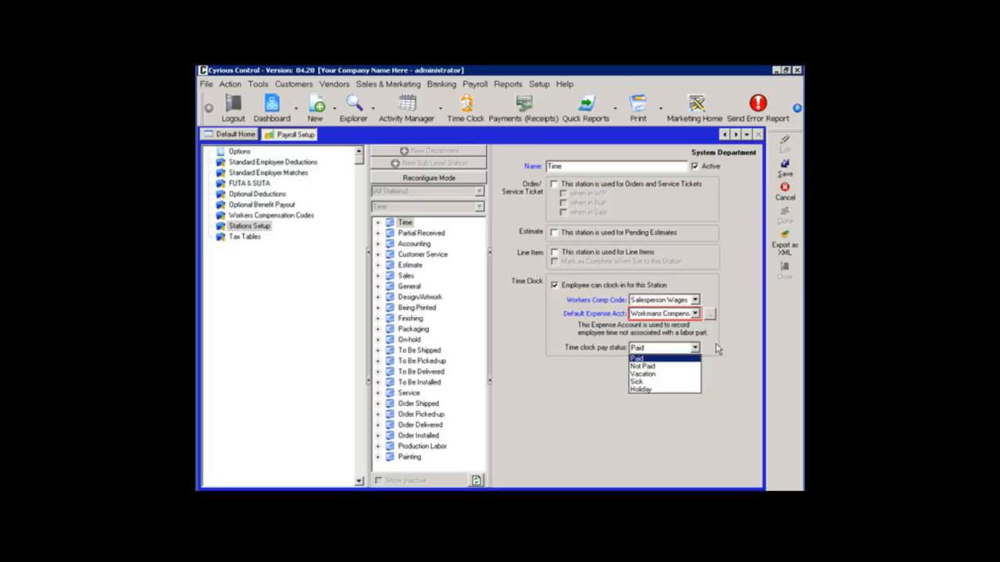
pyautogui.click(719, 350)
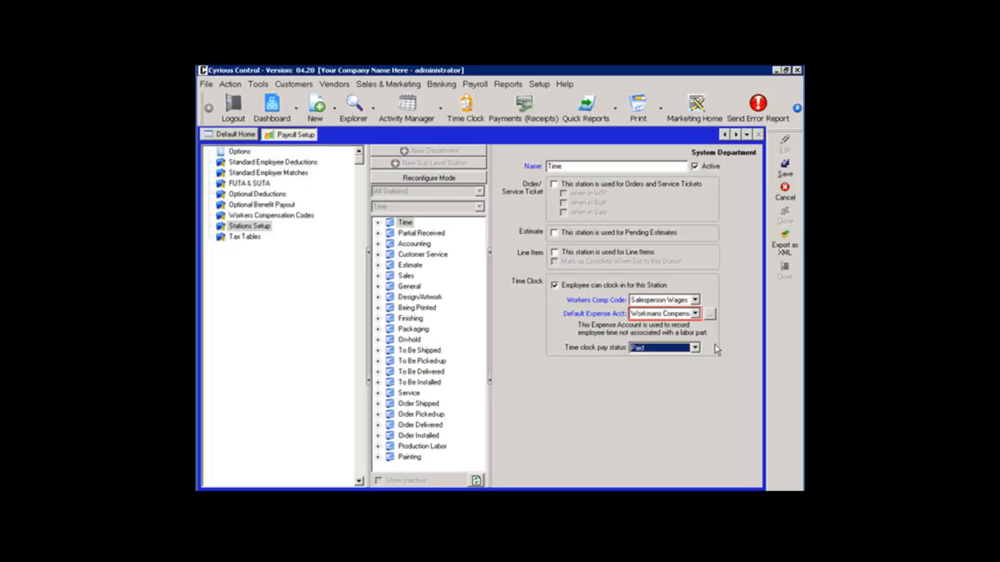
pyautogui.click(775, 171)
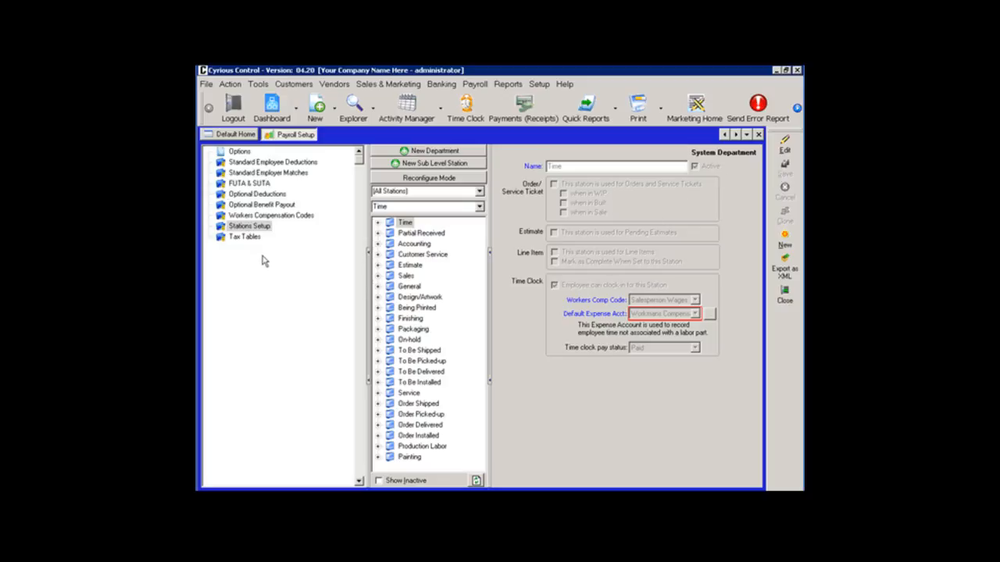
# View the payroll Tax Tables, and open the record of the last employee in the Admin group in Employee Setup.
pyautogui.click(244, 237)
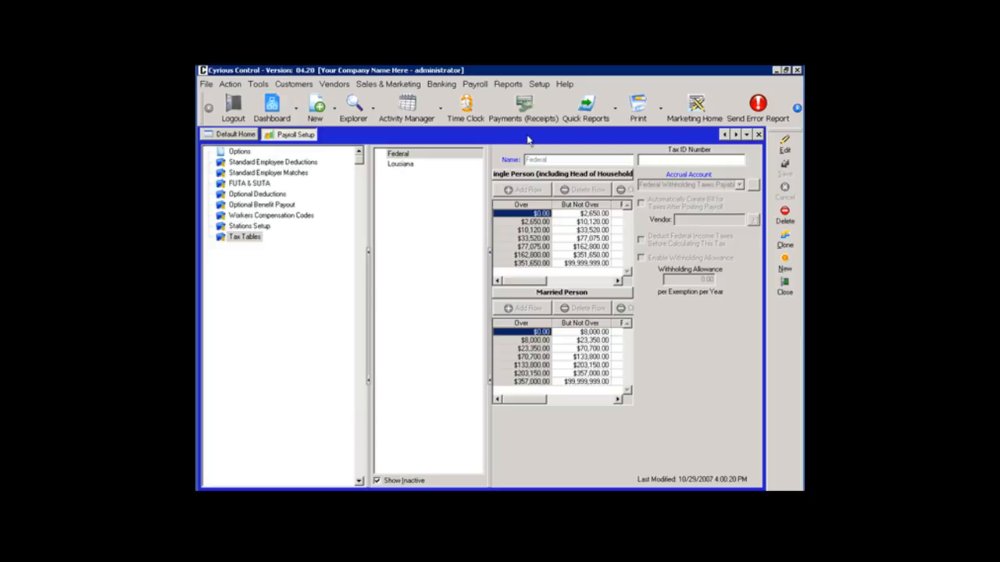
pyautogui.click(539, 83)
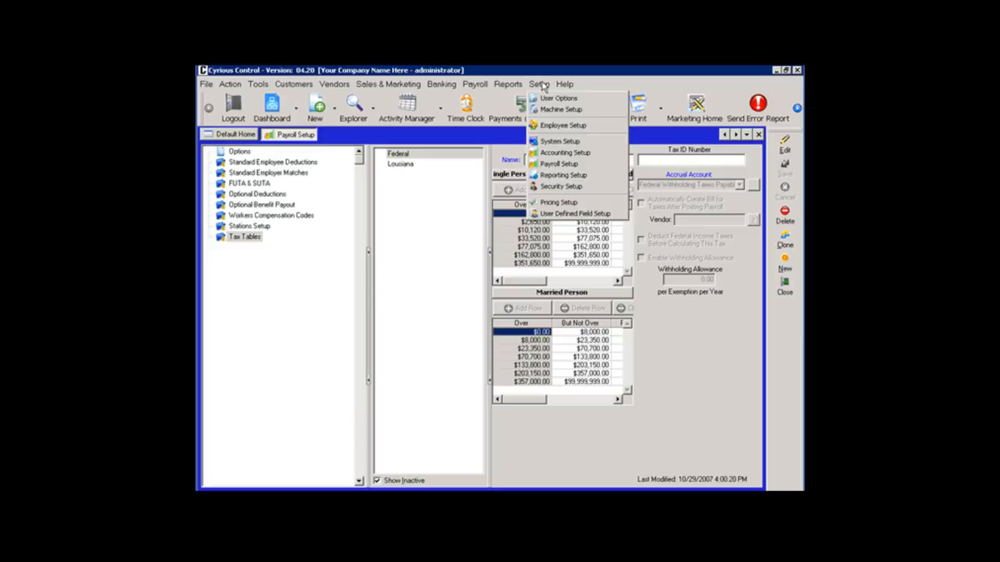
pyautogui.click(550, 127)
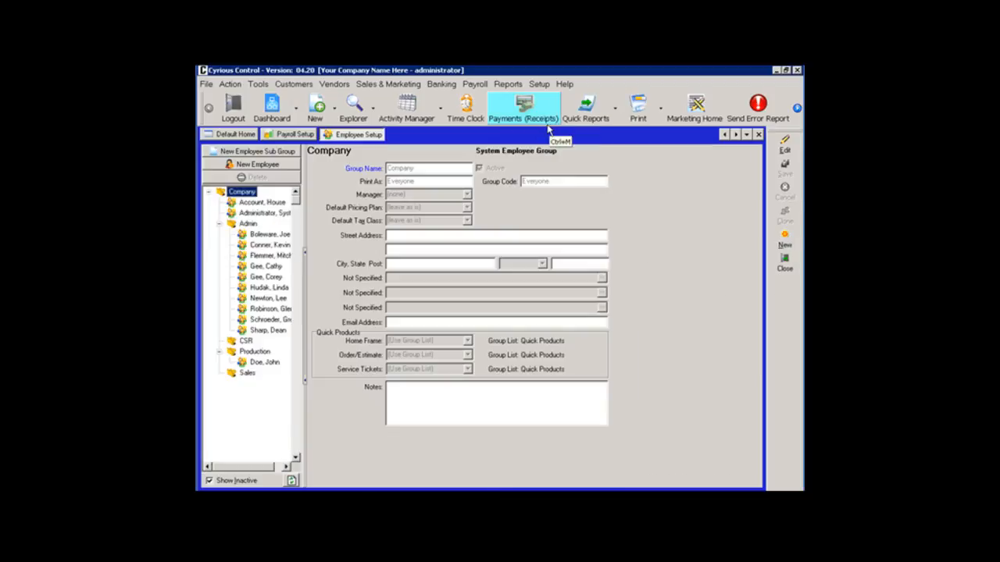
pyautogui.click(261, 331)
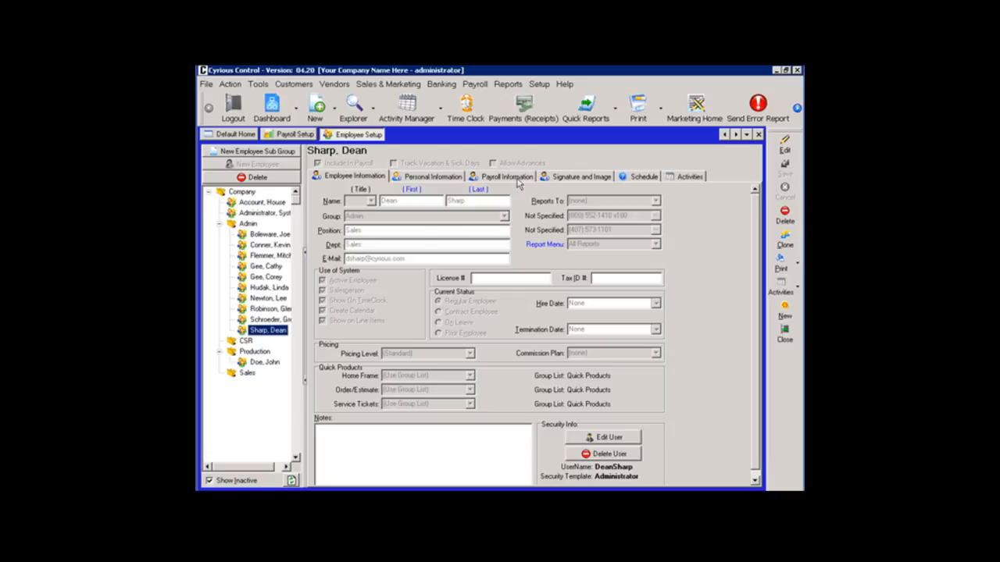
# Put the employee's record in edit mode, review its payroll information, and save the record.
pyautogui.click(785, 147)
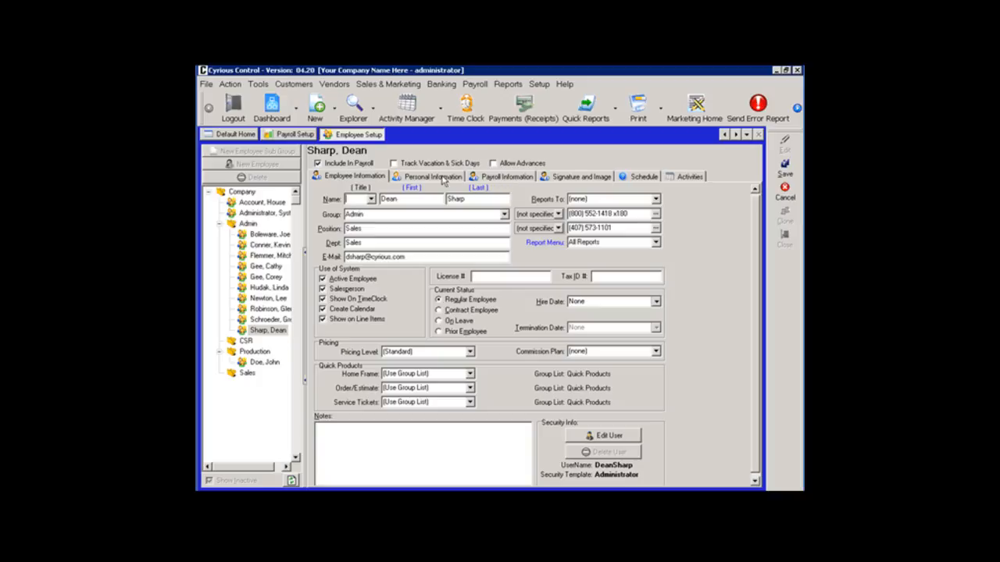
pyautogui.click(482, 183)
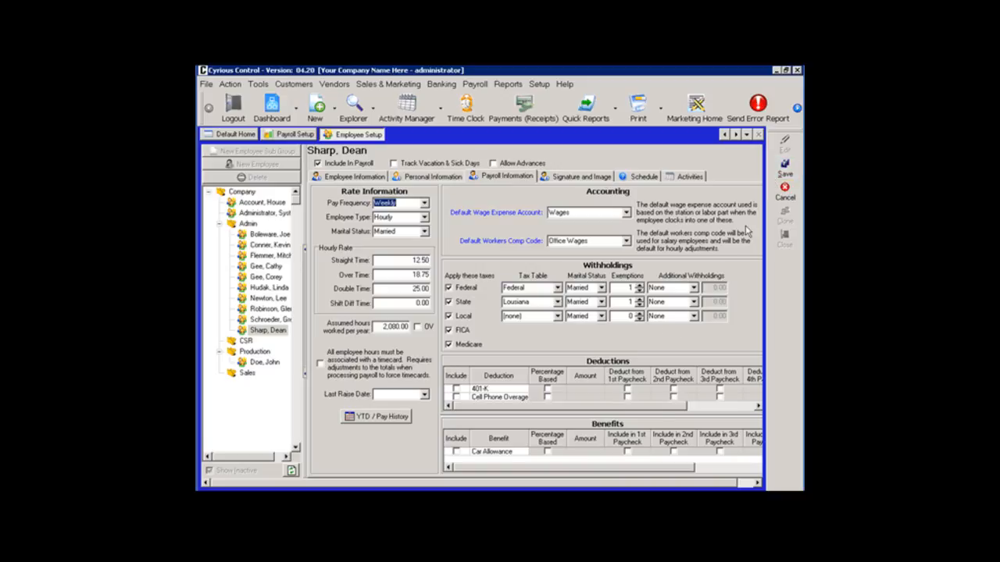
pyautogui.click(785, 175)
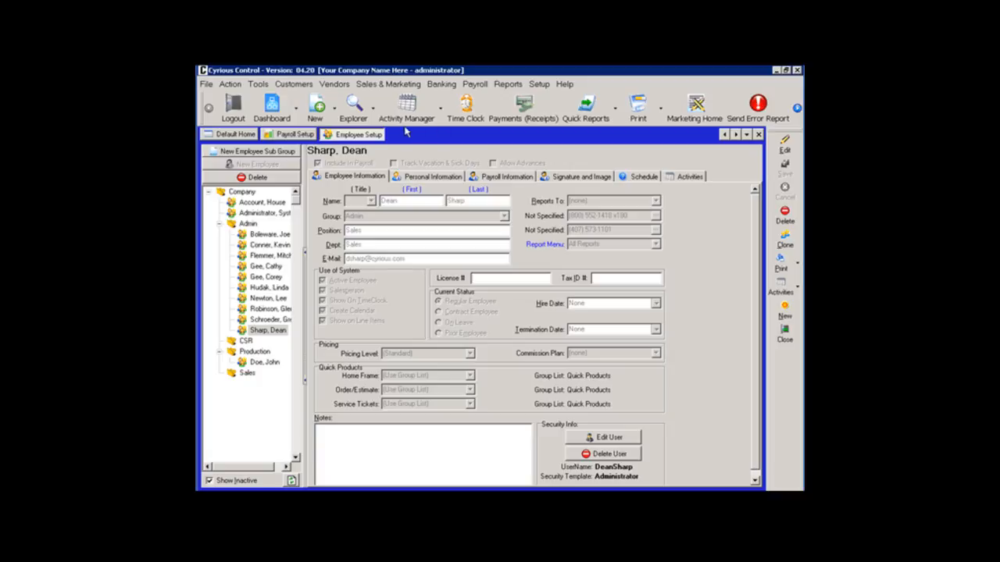
# Open the Production - Batch dashboard.
pyautogui.click(296, 109)
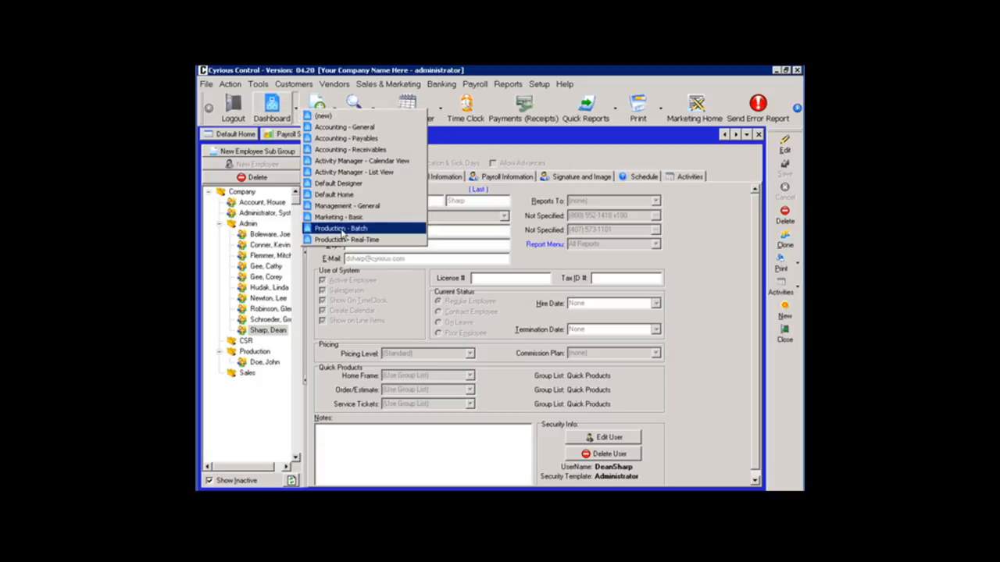
pyautogui.click(341, 228)
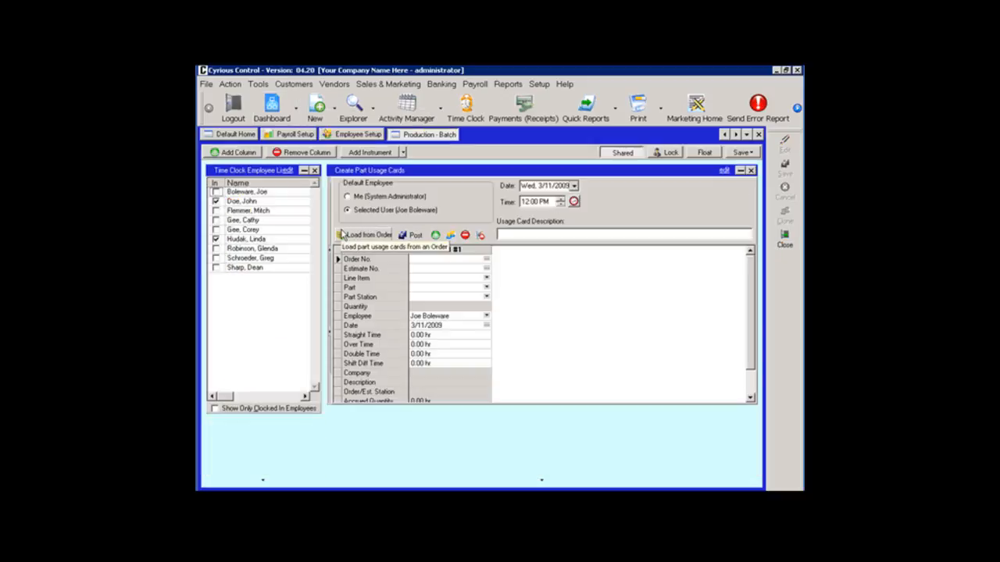
# Load the Cyrious Software order described as "Desc" and fill the usage card with the Print Labor(1) part of its Rigid Sign Print line.
pyautogui.click(341, 235)
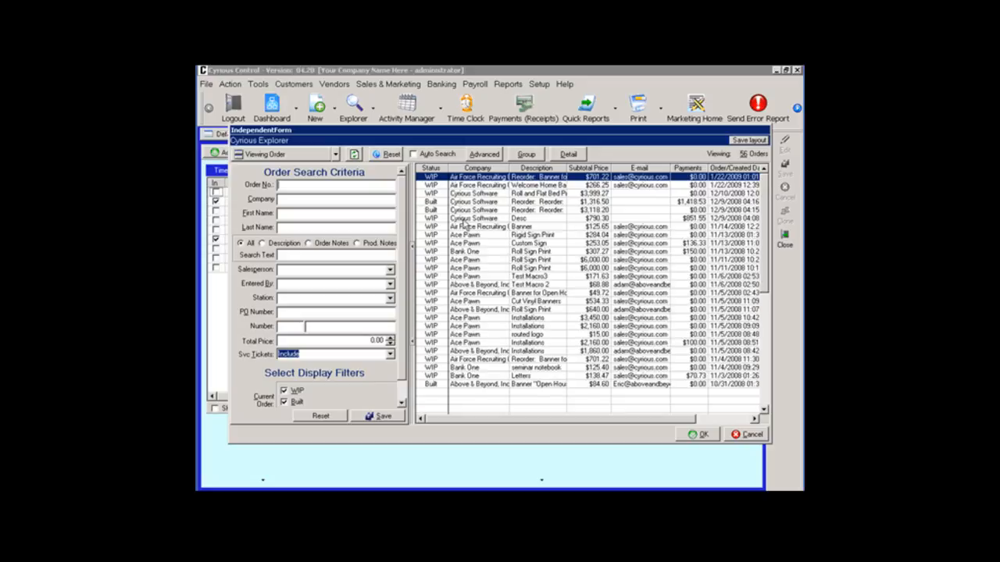
pyautogui.doubleClick(463, 222)
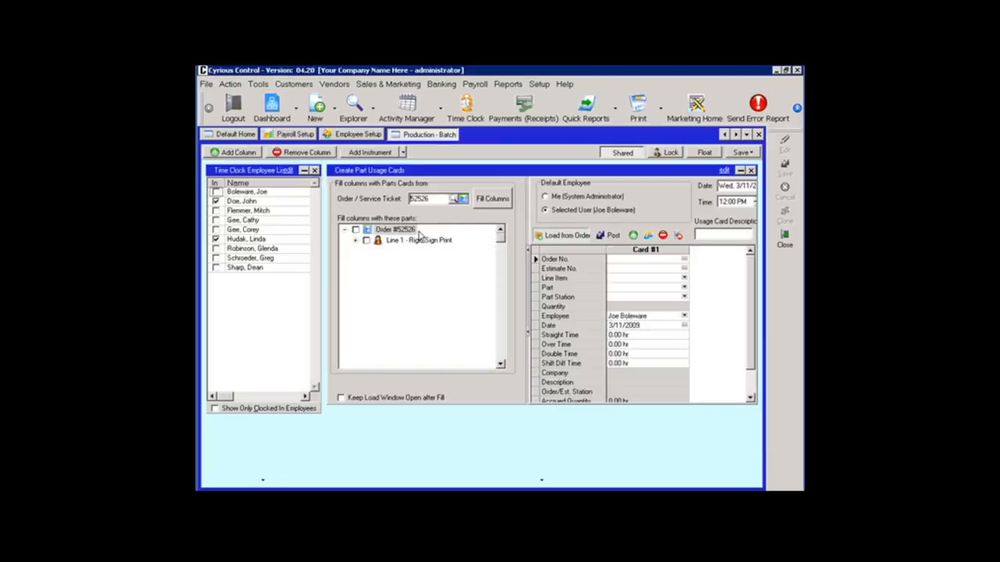
pyautogui.click(355, 241)
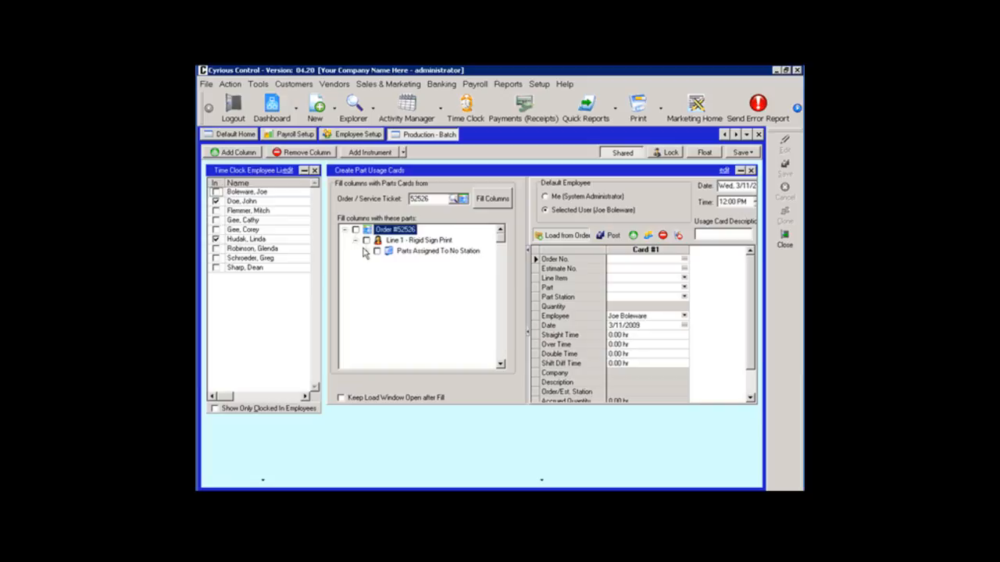
pyautogui.click(365, 251)
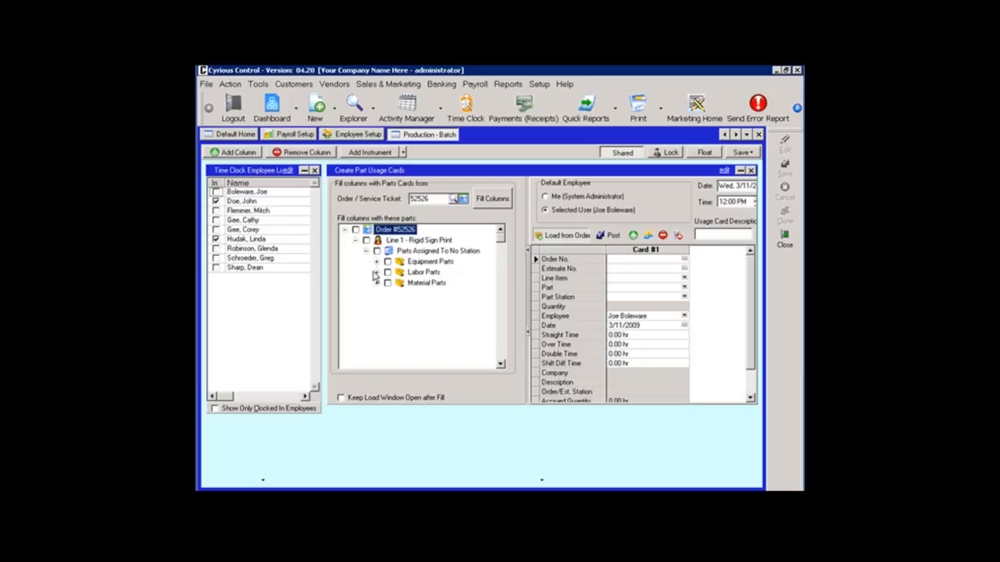
pyautogui.click(375, 273)
pyautogui.click(398, 283)
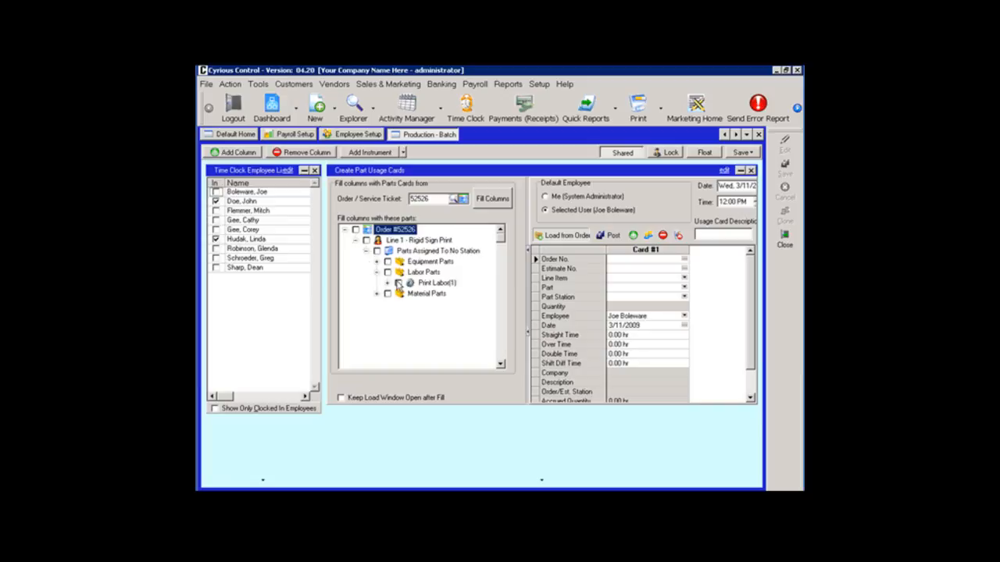
pyautogui.click(483, 206)
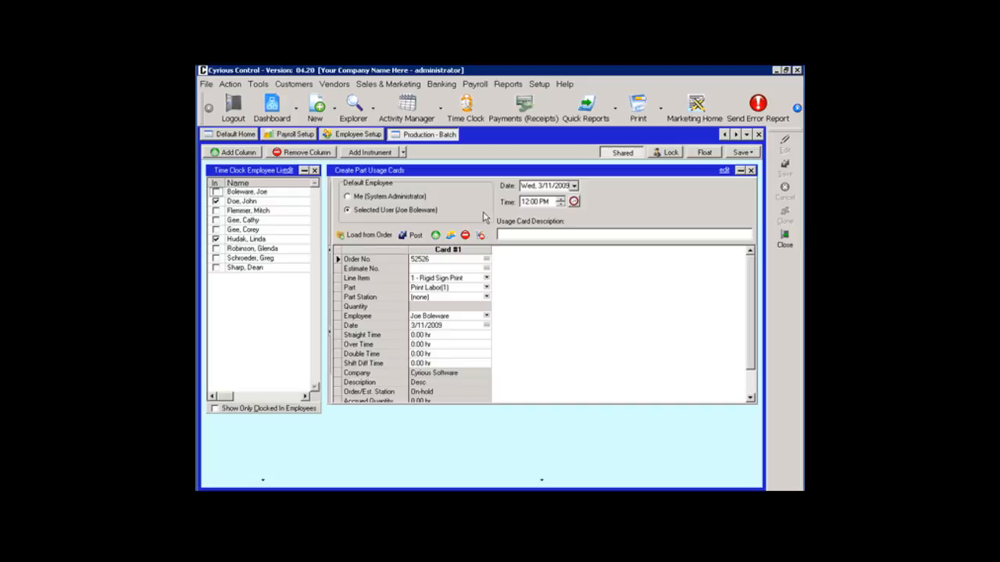
# Set the usage card's part station to Finishing and assign the card to the last employee in the list.
pyautogui.click(486, 298)
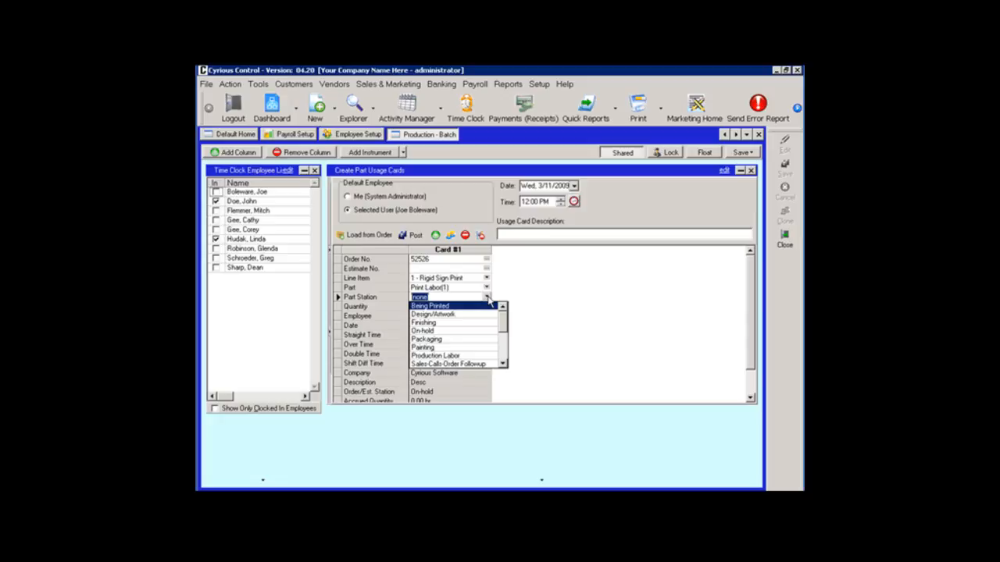
pyautogui.click(487, 297)
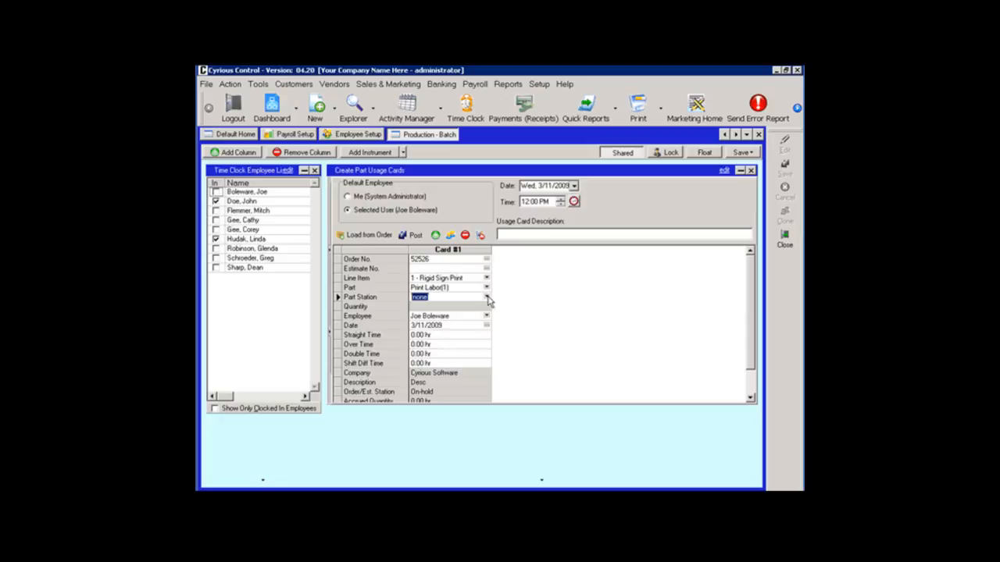
pyautogui.click(487, 298)
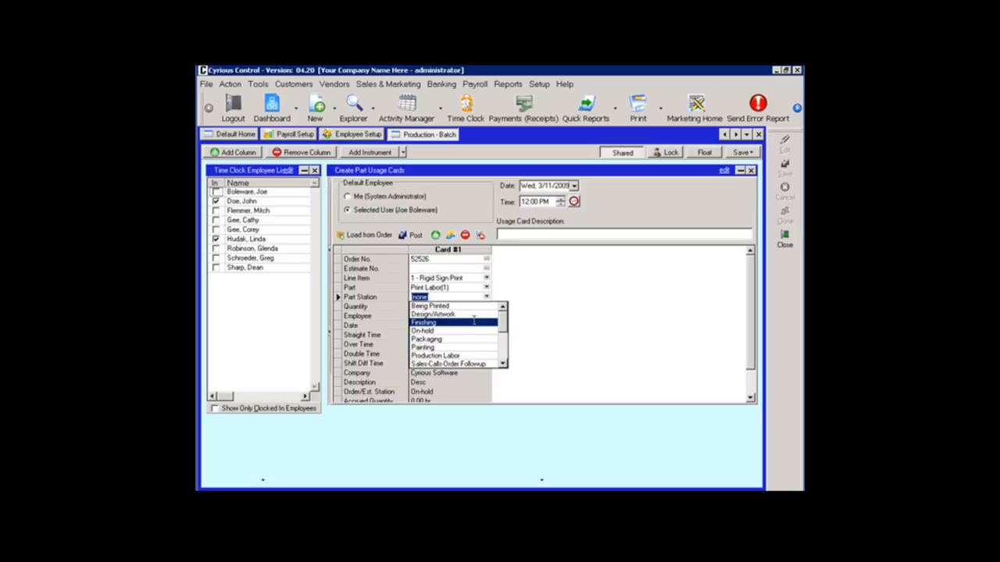
pyautogui.click(476, 323)
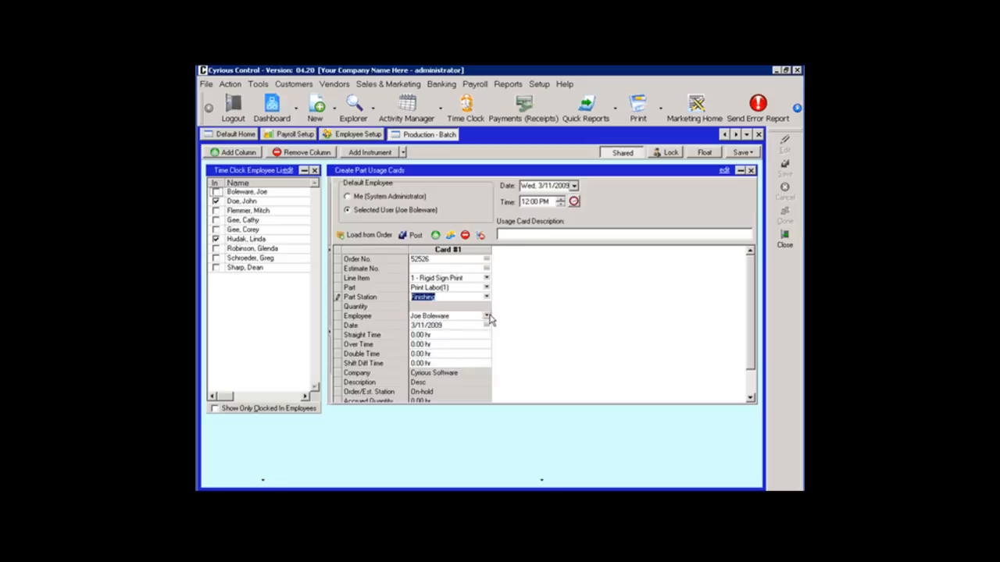
pyautogui.click(487, 316)
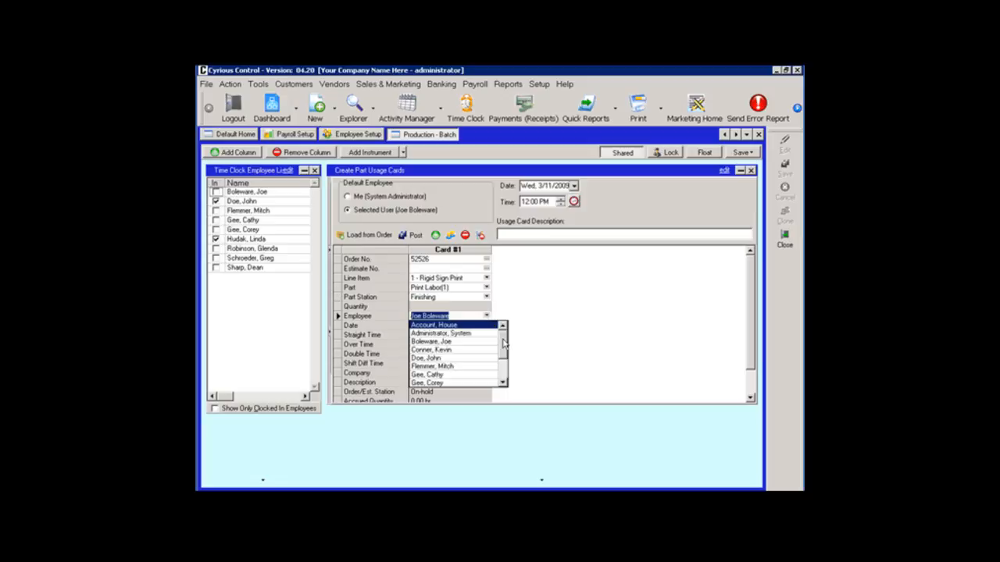
pyautogui.scroll(-2, 504, 344)
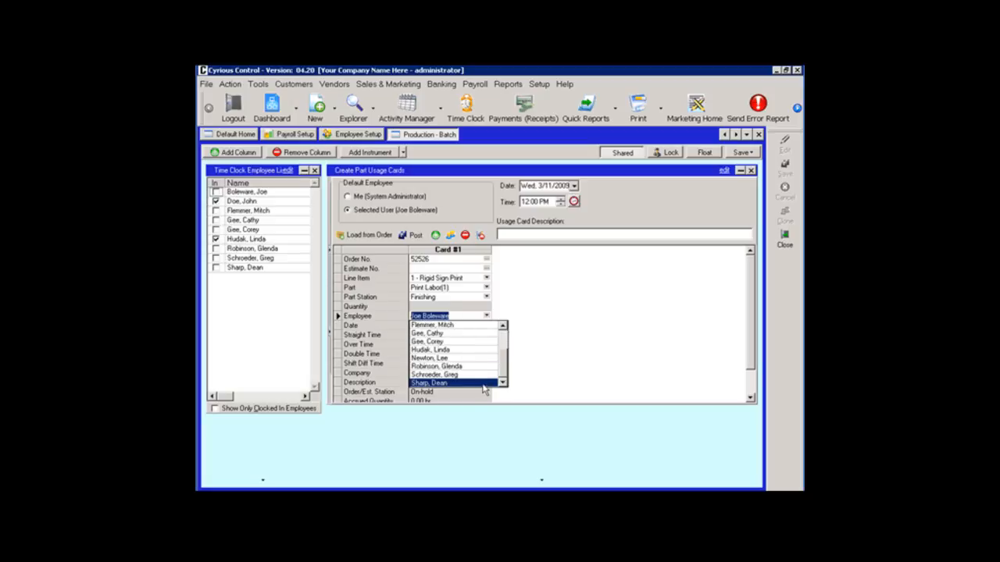
pyautogui.click(484, 383)
# Enter 6 hours of straight time on the usage card and post the card.
pyautogui.click(431, 335)
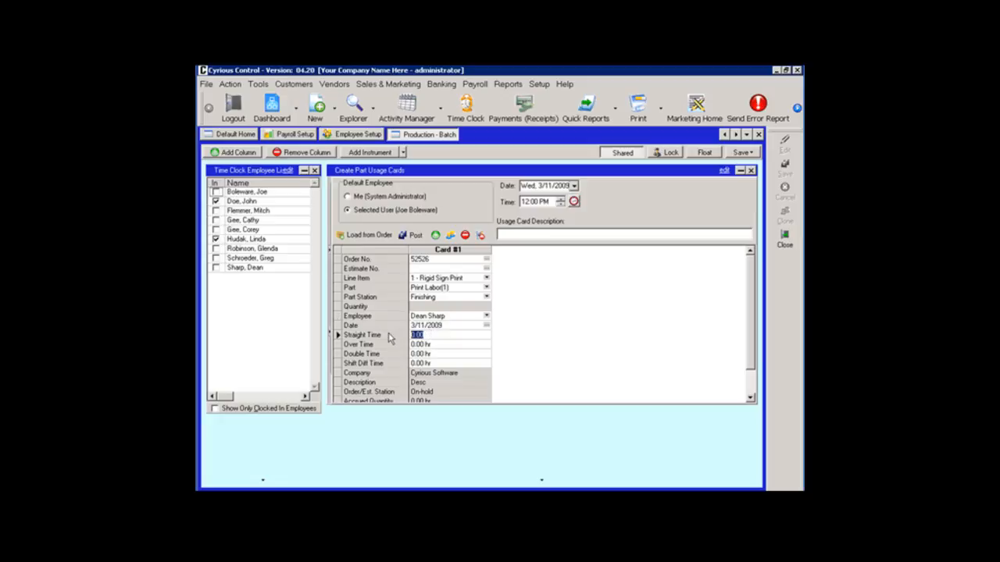
pyautogui.write('6')
pyautogui.press('Return')
pyautogui.click(412, 236)
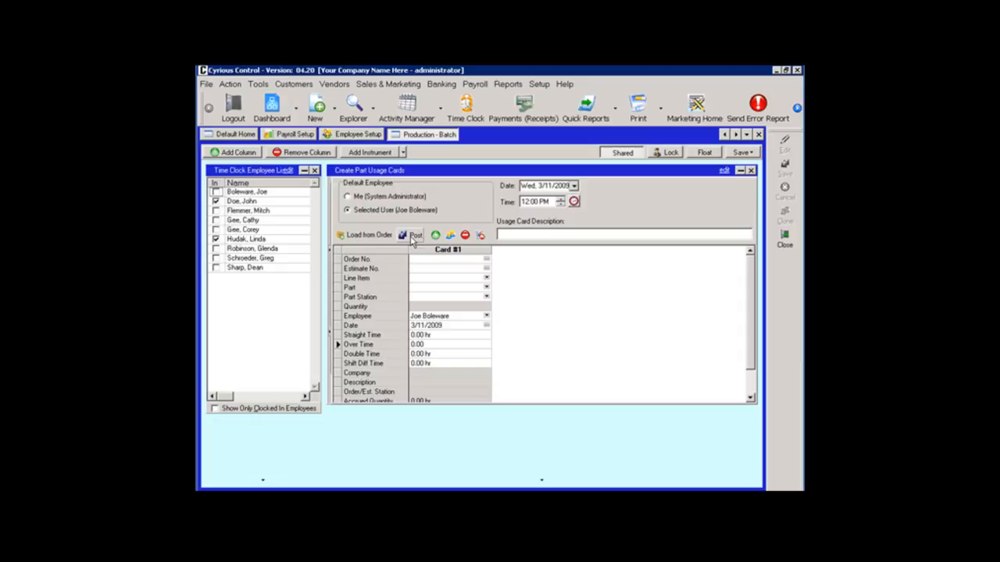
# Start processing payroll by employee instead of by pay frequency, choosing the last employee listed.
pyautogui.click(475, 84)
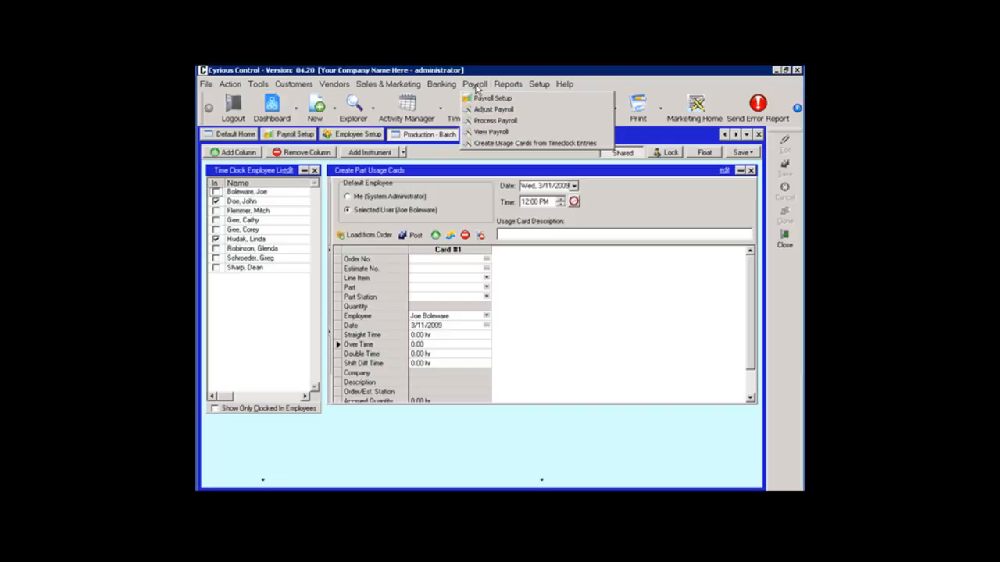
pyautogui.click(482, 122)
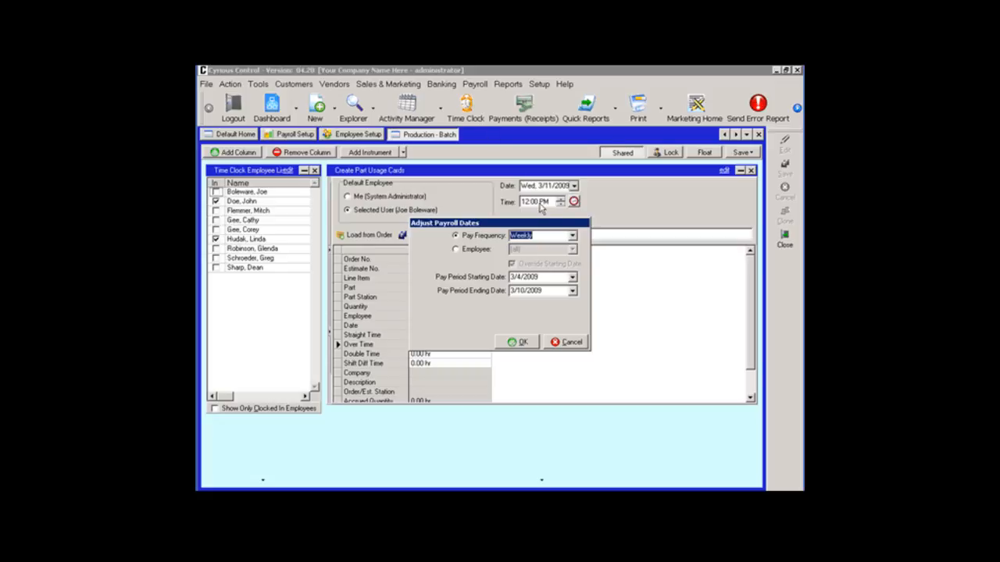
pyautogui.click(571, 236)
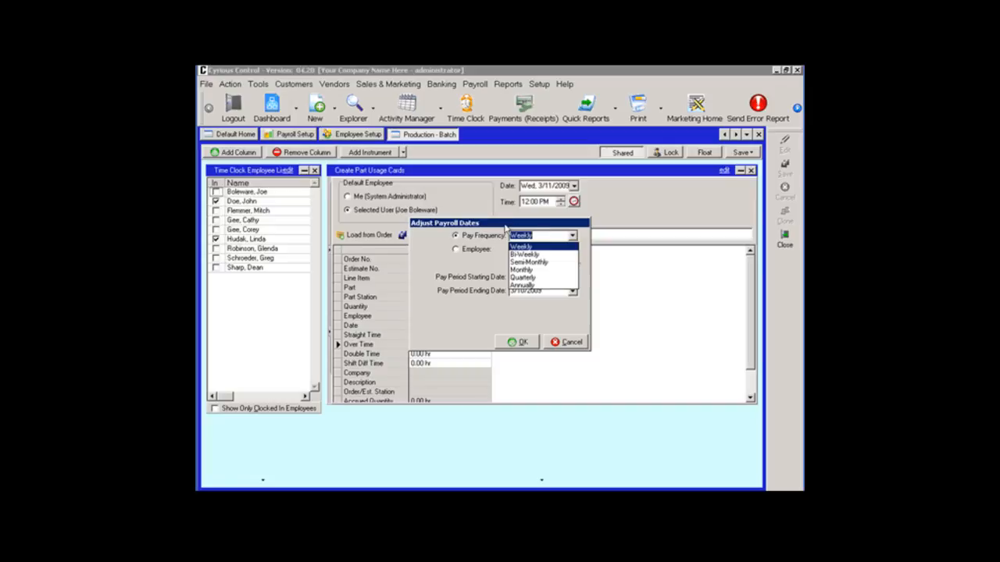
pyautogui.click(503, 229)
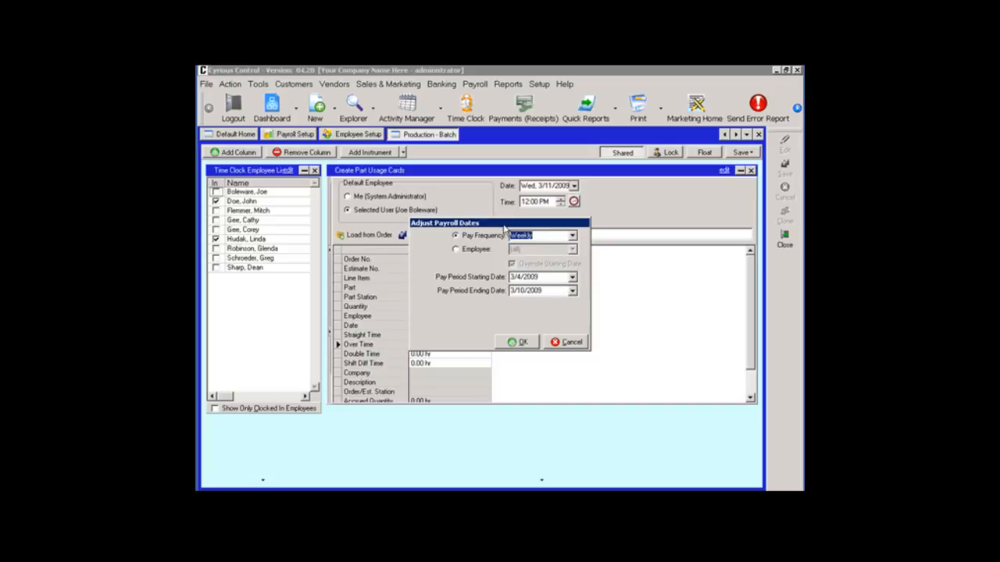
pyautogui.click(475, 253)
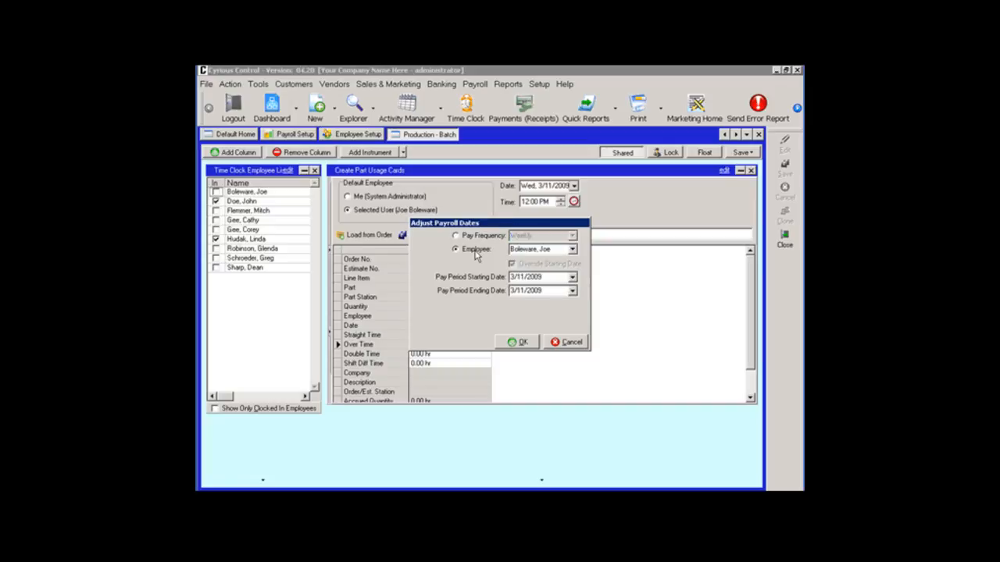
pyautogui.click(573, 250)
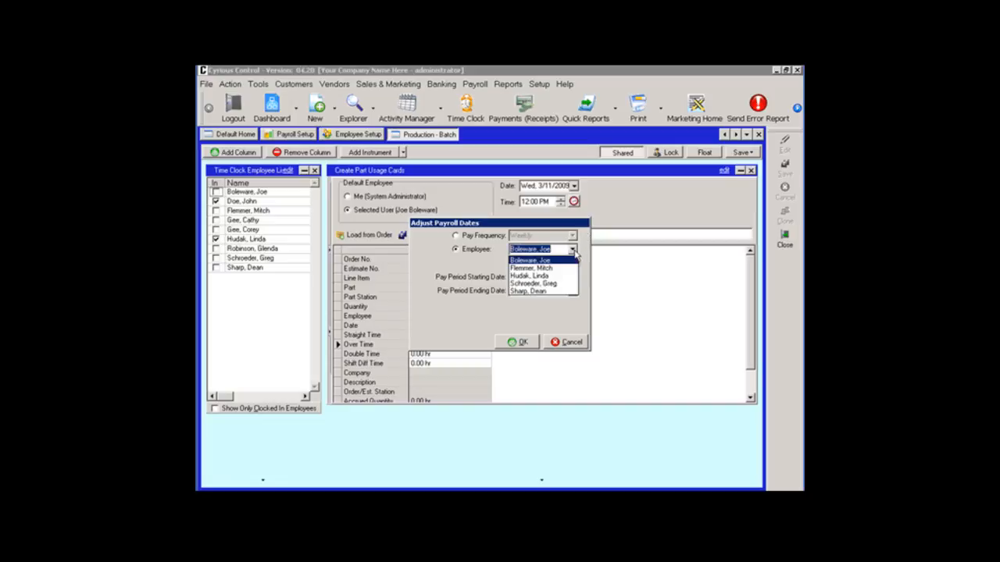
pyautogui.click(557, 291)
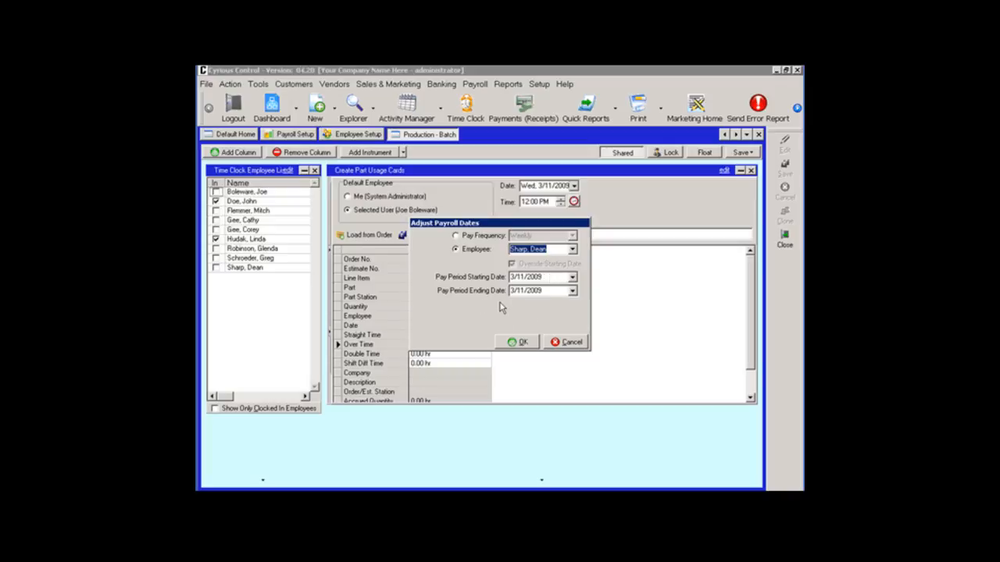
# Set the pay period ending date to 3/13/2009 and accept the payroll dates.
pyautogui.click(573, 290)
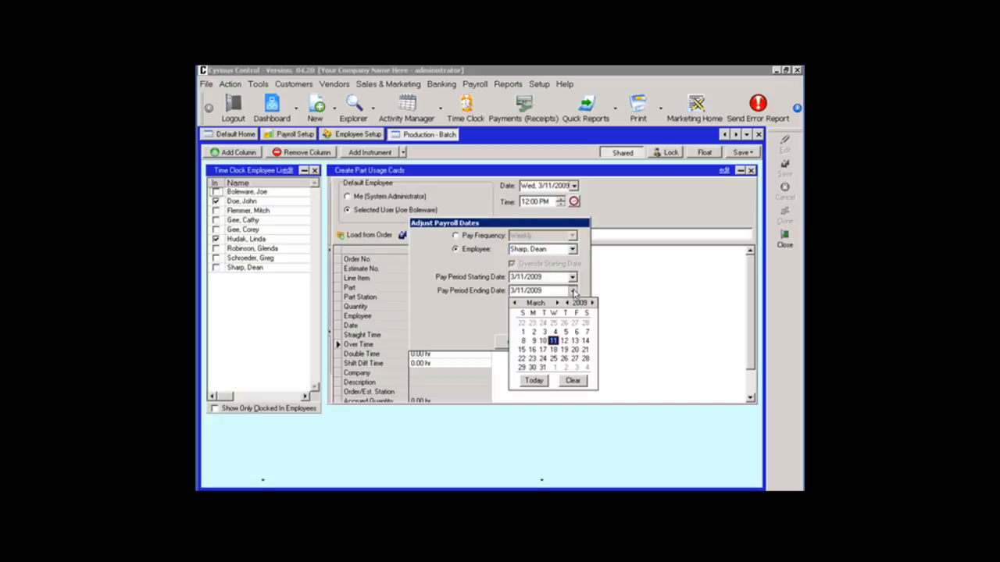
pyautogui.click(576, 341)
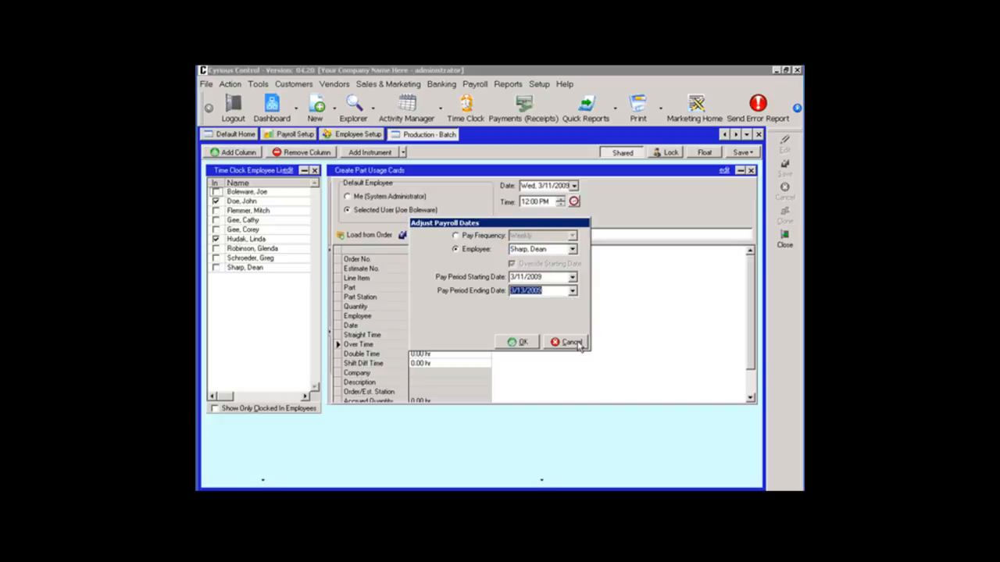
pyautogui.click(524, 347)
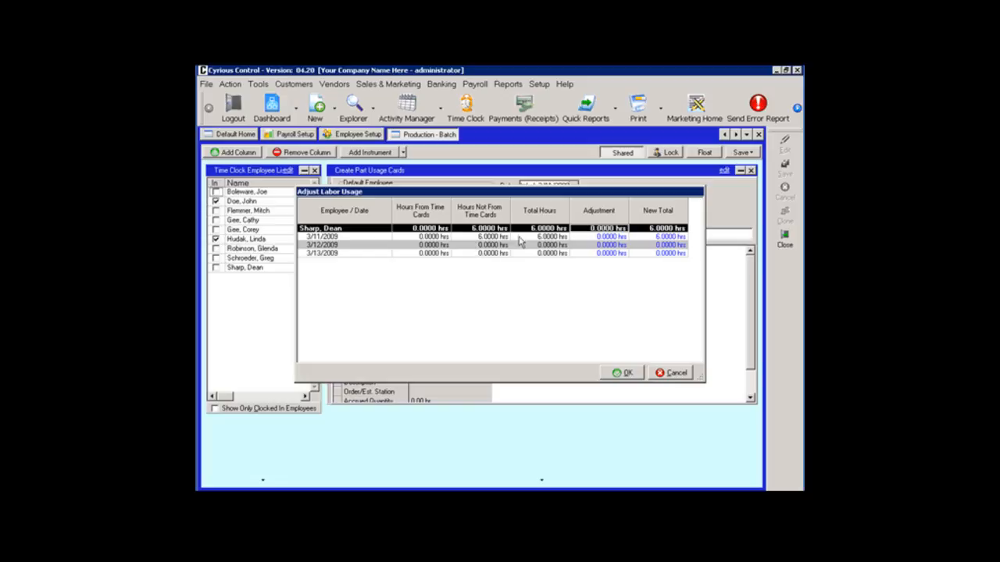
# Accept the employee's labor usage without entering an adjustment, and retrieve the hours worked from the usage cards.
pyautogui.click(585, 236)
pyautogui.moveTo(585, 238); pyautogui.dragTo(628, 244)
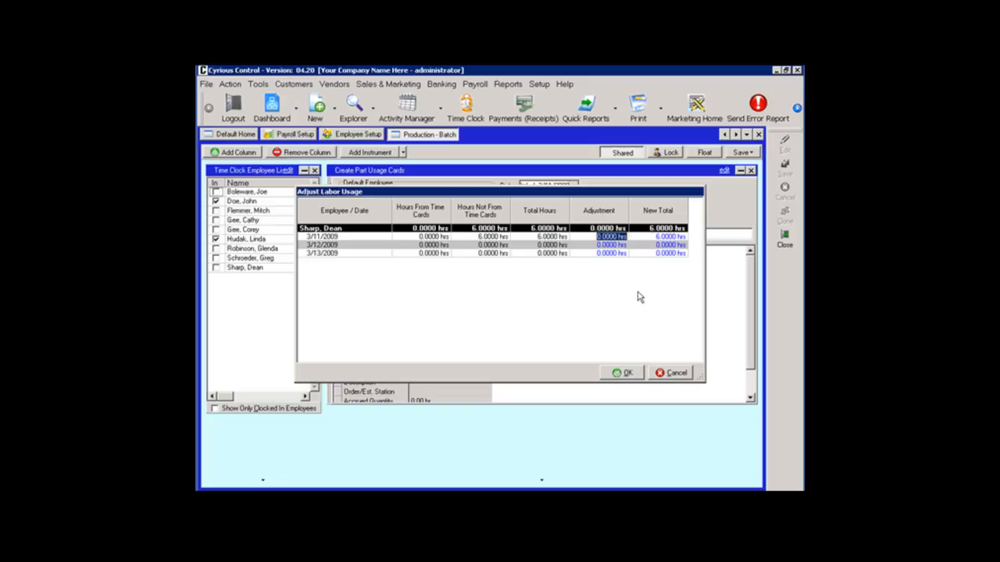
pyautogui.click(625, 374)
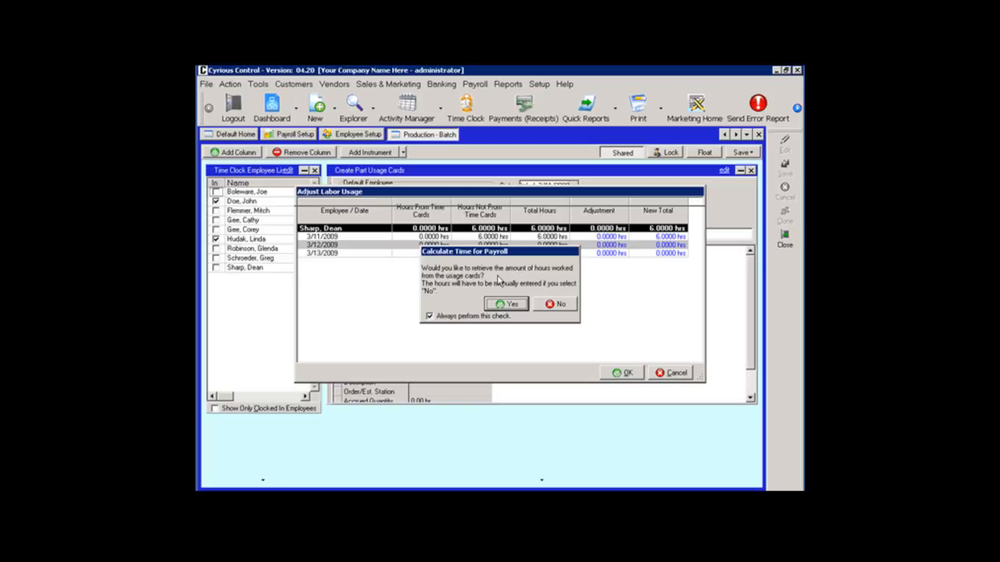
pyautogui.click(506, 306)
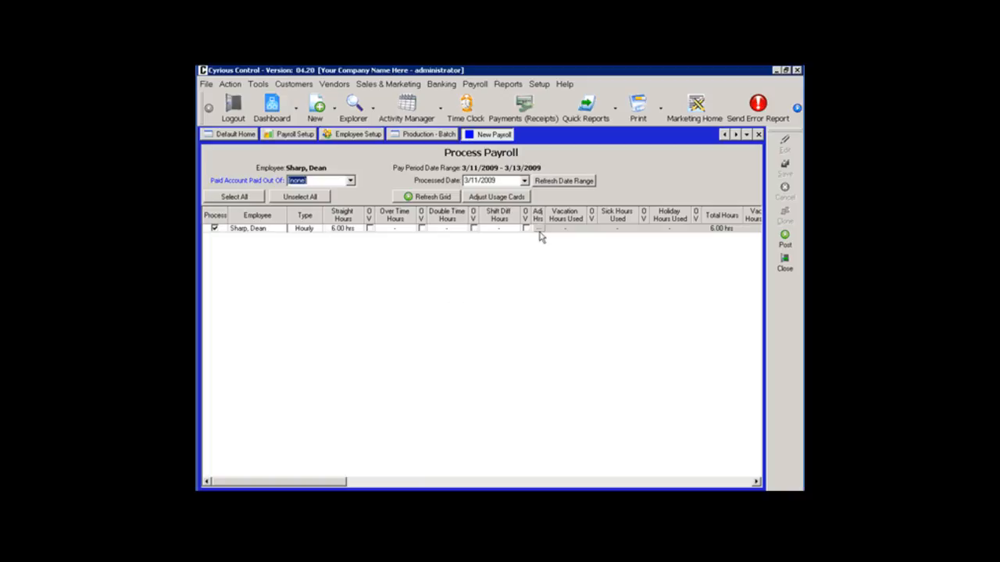
# Examine the employee's payroll row across the grid, from hours and wages through deductions and taxes to net pay and check number.
pyautogui.click(636, 408)
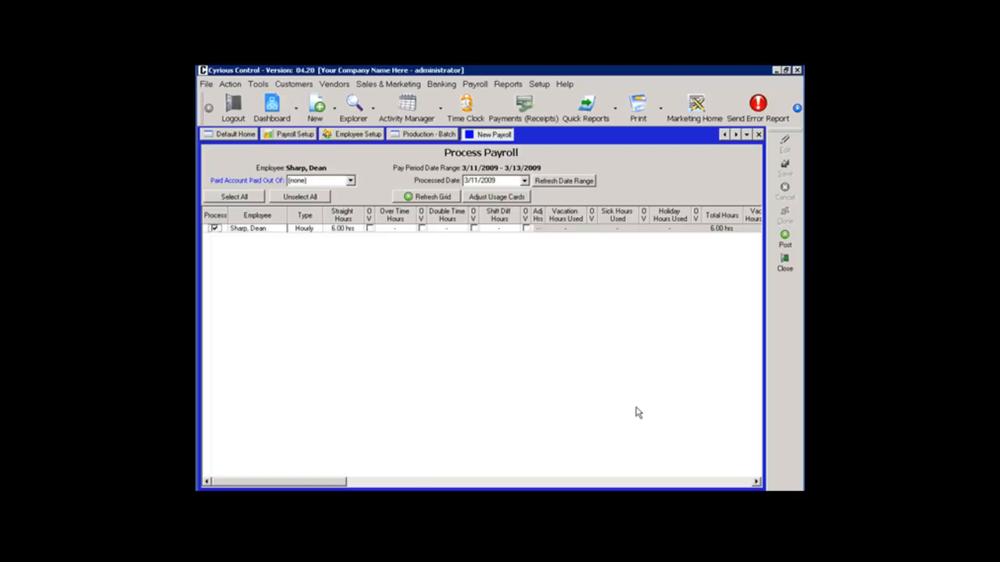
pyautogui.click(756, 482)
pyautogui.click(756, 482)
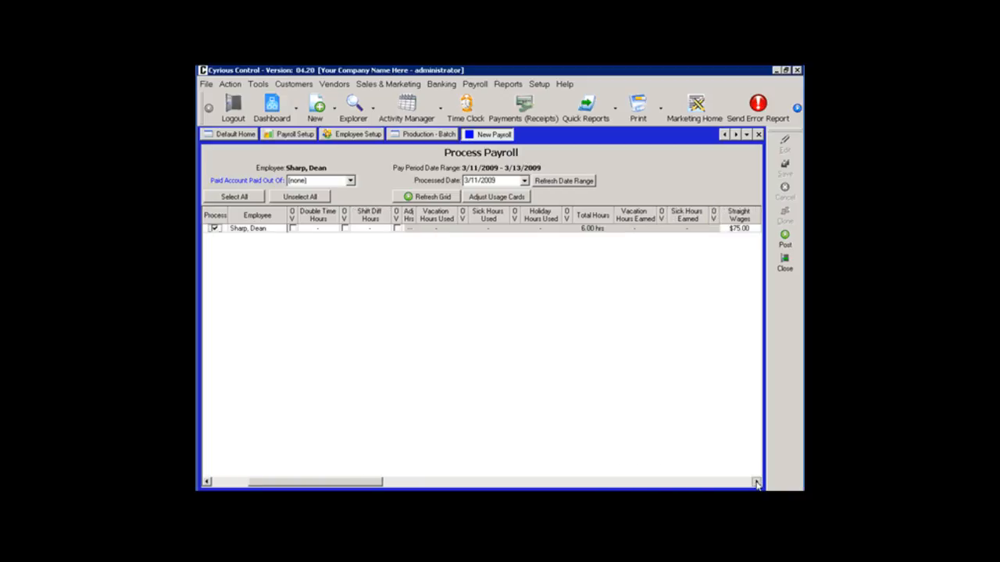
pyautogui.click(756, 482)
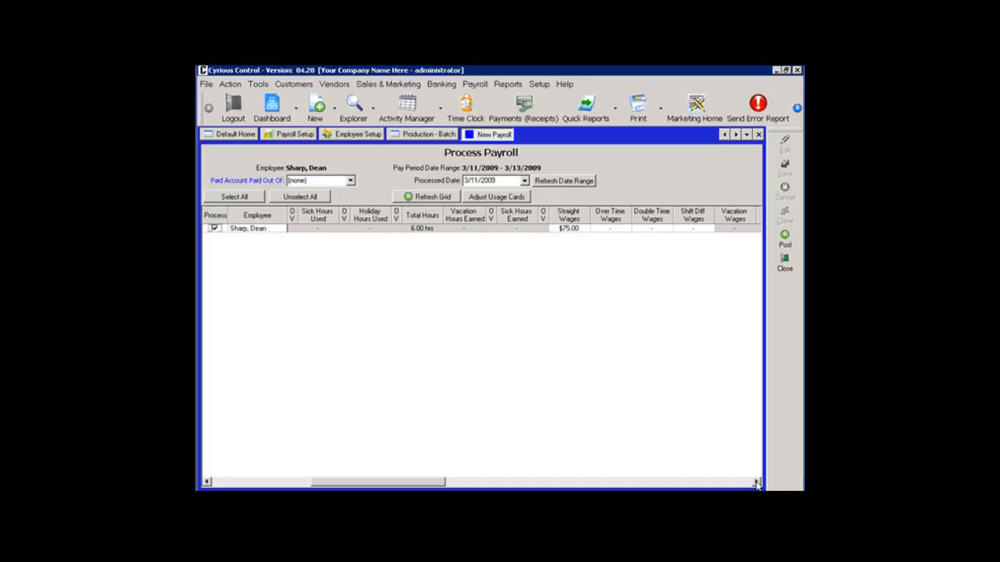
pyautogui.click(756, 481)
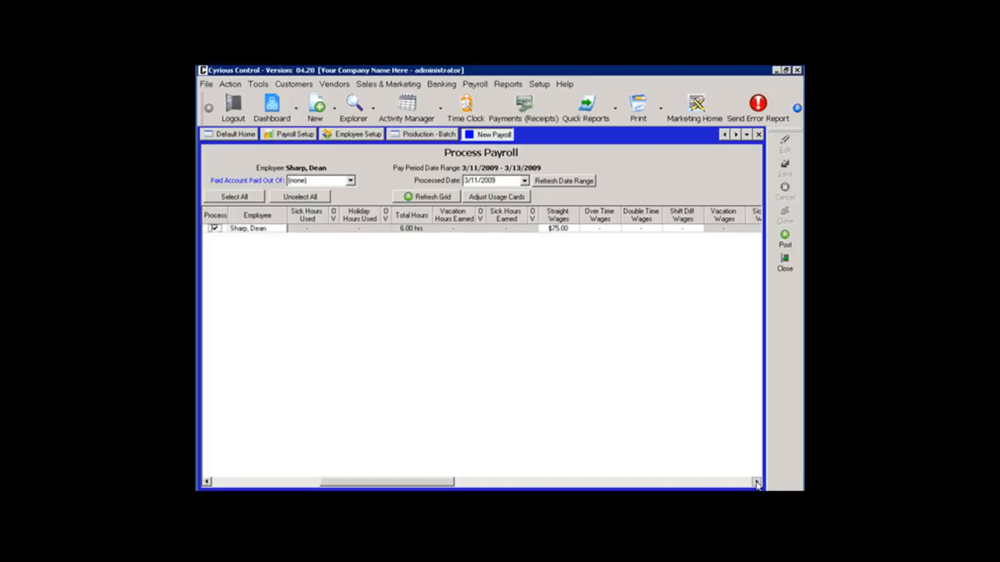
pyautogui.click(756, 482)
pyautogui.click(756, 482)
pyautogui.click(756, 482)
pyautogui.click(756, 482)
pyautogui.click(756, 482)
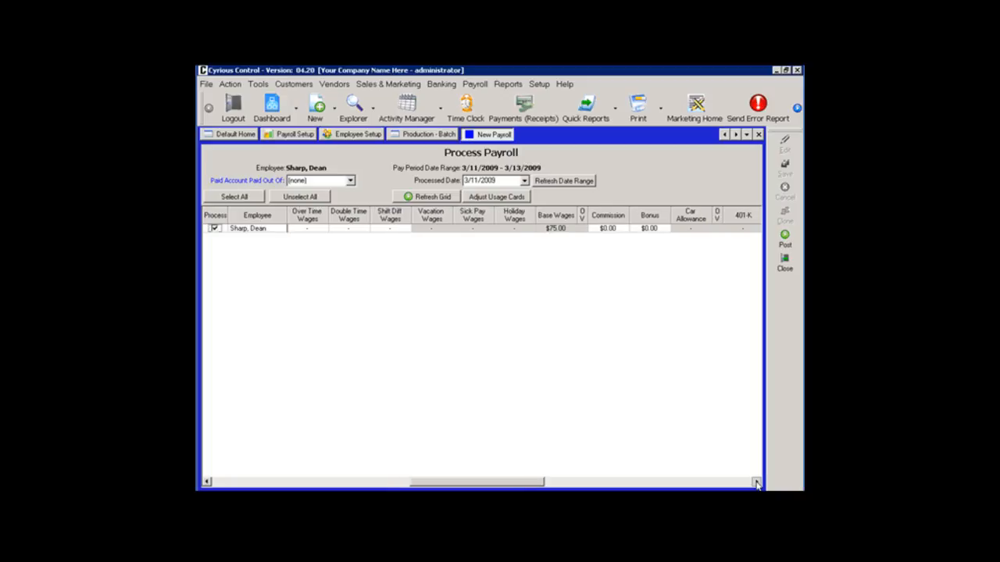
pyautogui.click(756, 482)
pyautogui.click(756, 482)
pyautogui.click(756, 482)
pyautogui.click(756, 482)
pyautogui.click(756, 482)
pyautogui.click(757, 482)
pyautogui.click(756, 482)
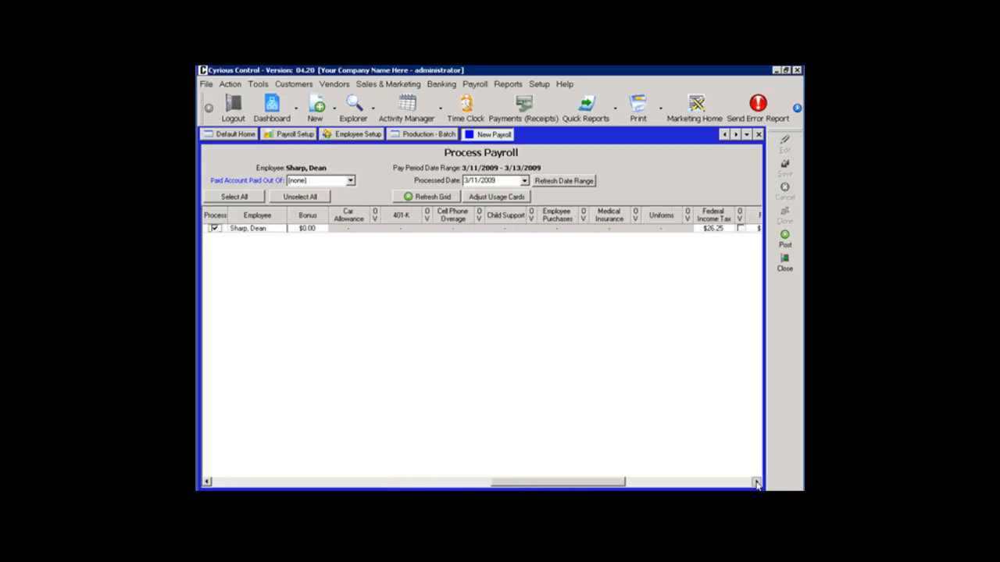
pyautogui.click(756, 482)
pyautogui.click(756, 482)
pyautogui.click(756, 482)
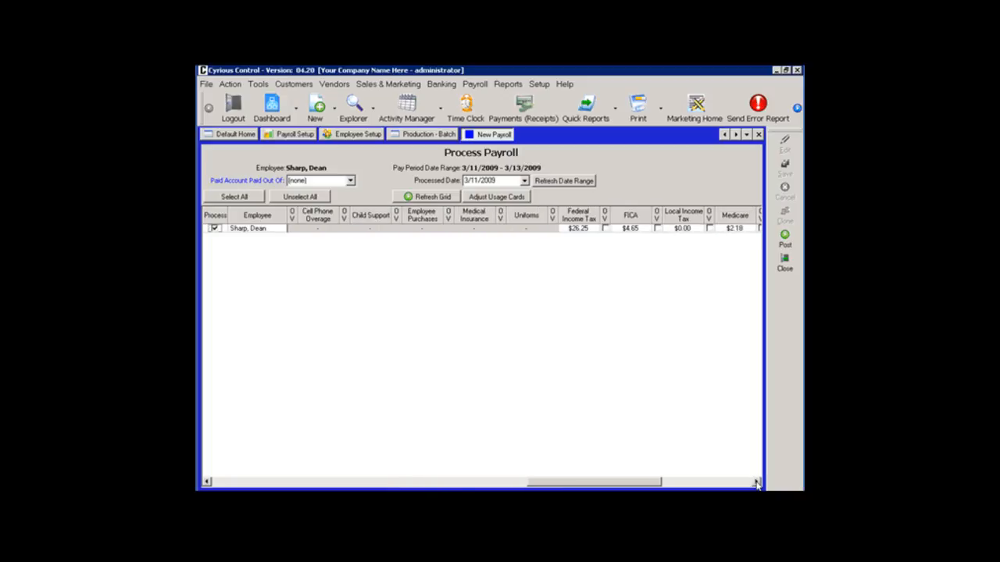
pyautogui.click(756, 482)
pyautogui.click(756, 482)
pyautogui.click(756, 482)
pyautogui.click(756, 482)
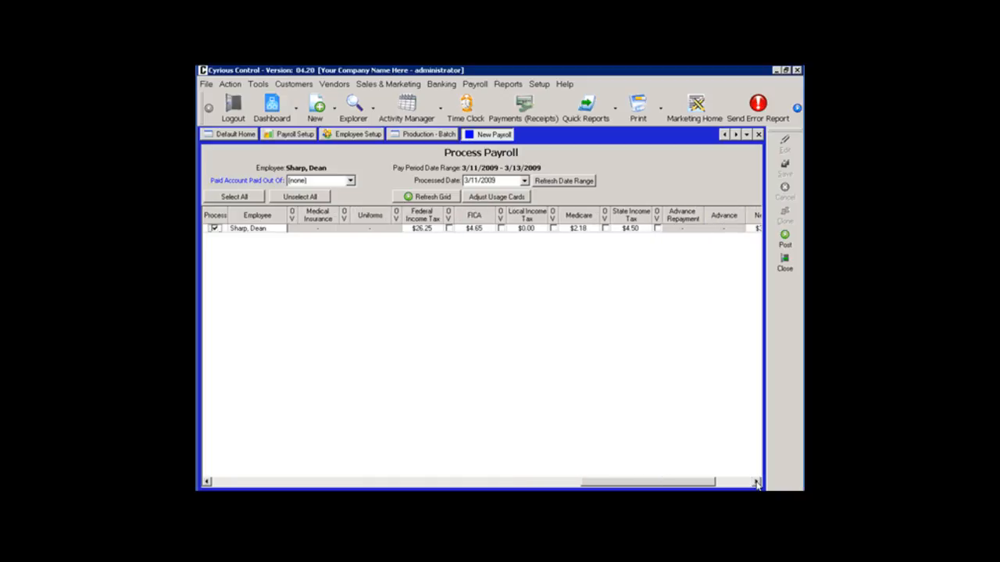
pyautogui.click(756, 482)
pyautogui.click(756, 482)
pyautogui.click(757, 482)
pyautogui.click(756, 482)
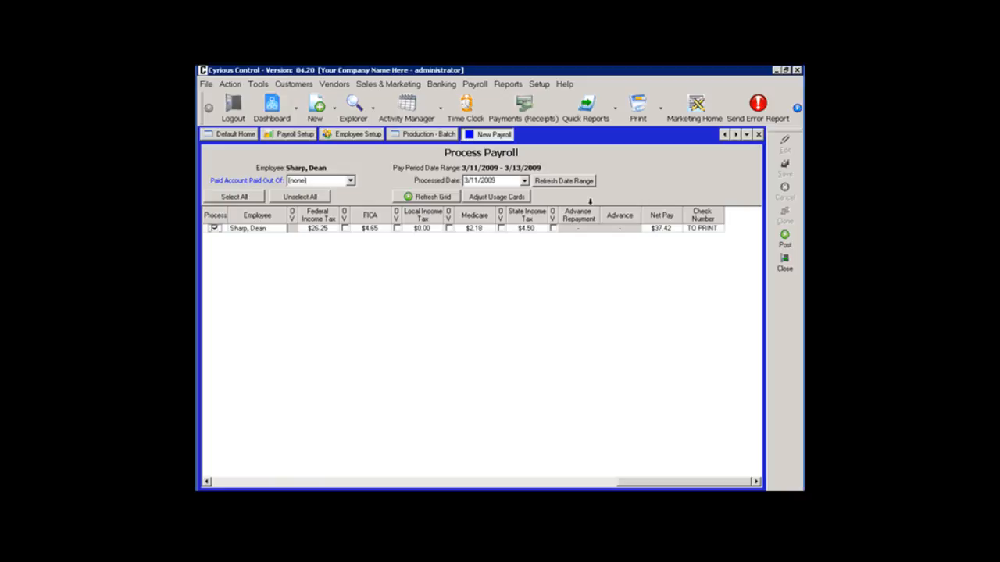
# Set the payroll to be paid out of the Bank Account and post it.
pyautogui.click(350, 181)
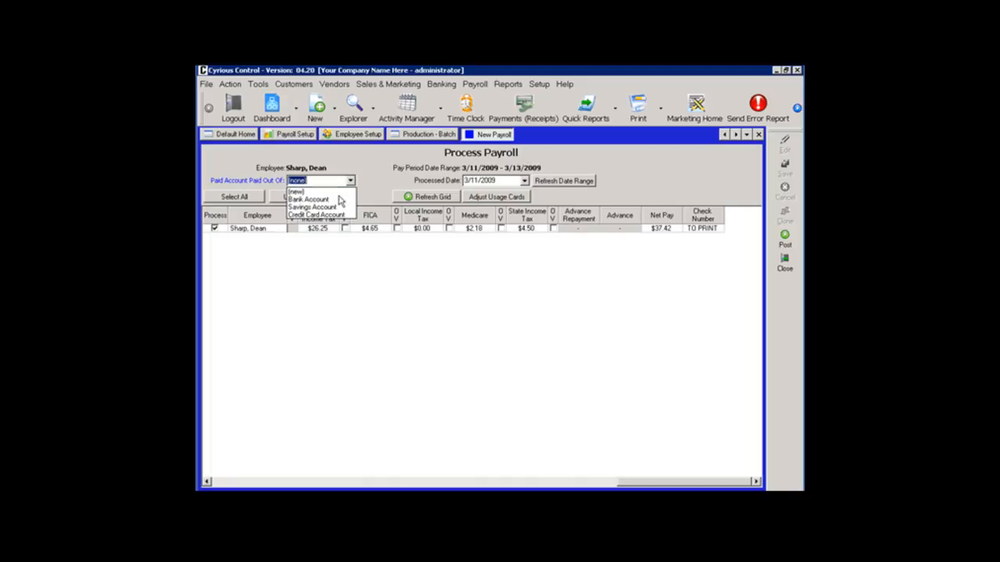
pyautogui.click(336, 200)
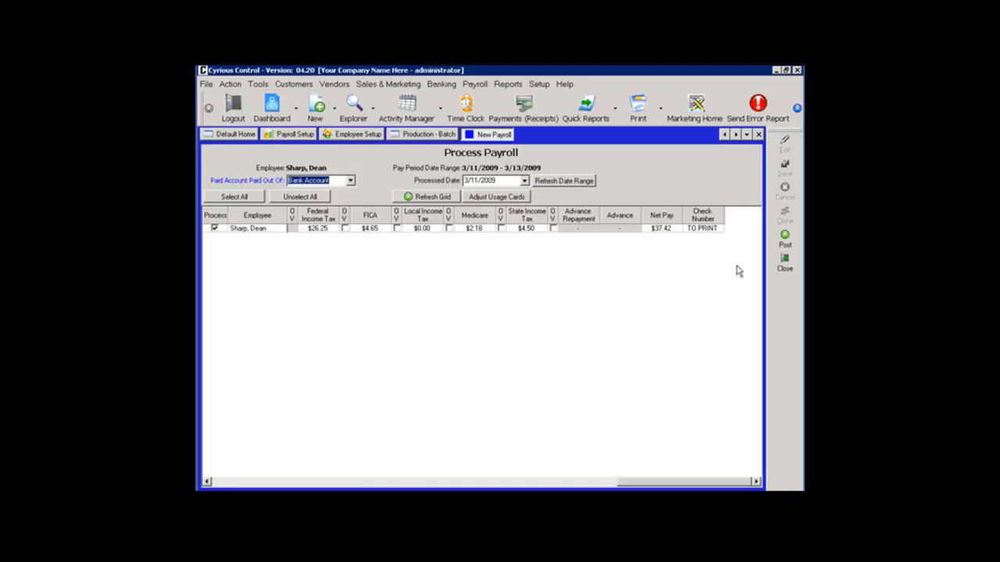
pyautogui.click(783, 245)
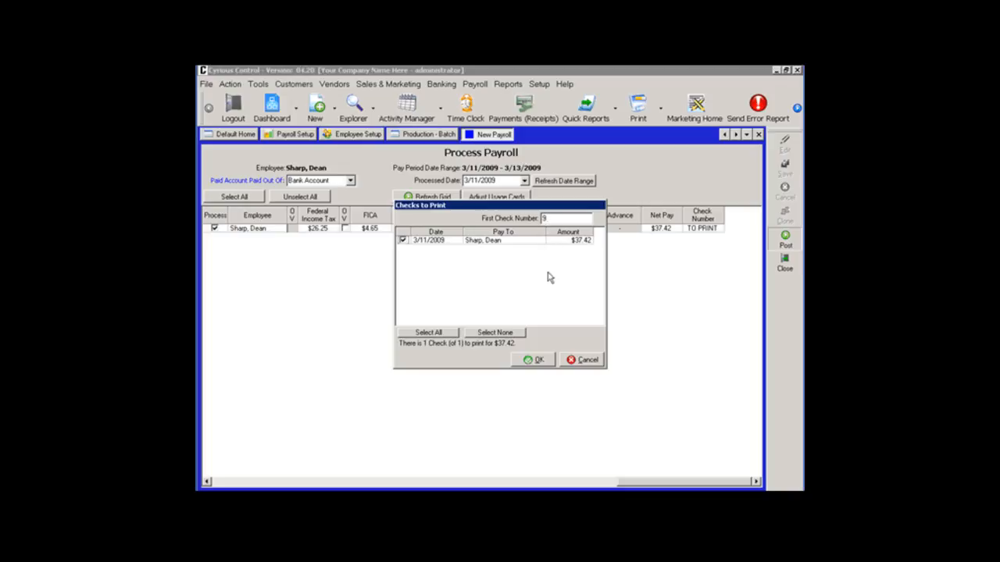
# Print the employee's check with the Full Page Payroll Paycheck report, confirm it printed correctly, and finish the payroll processing.
pyautogui.click(542, 360)
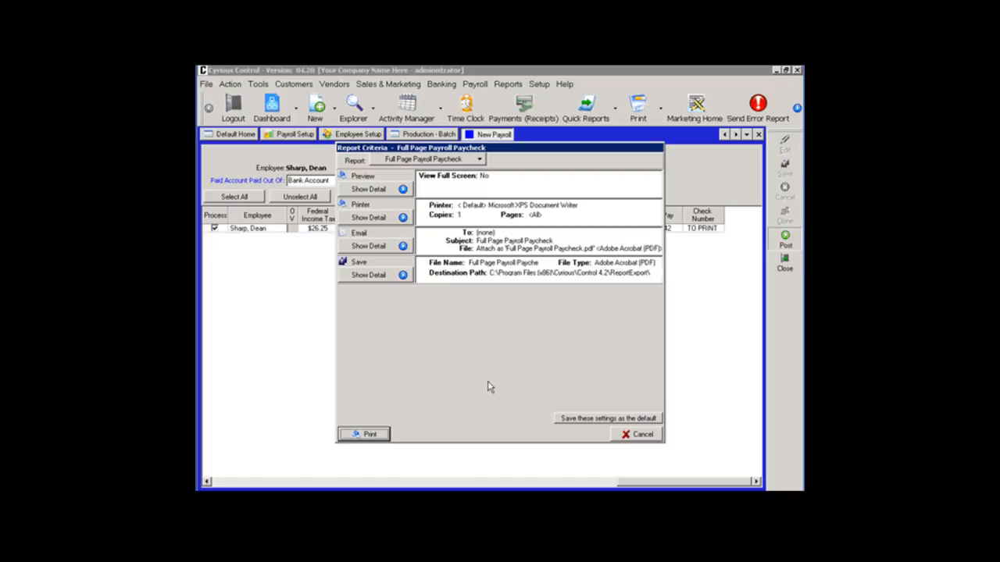
pyautogui.click(373, 434)
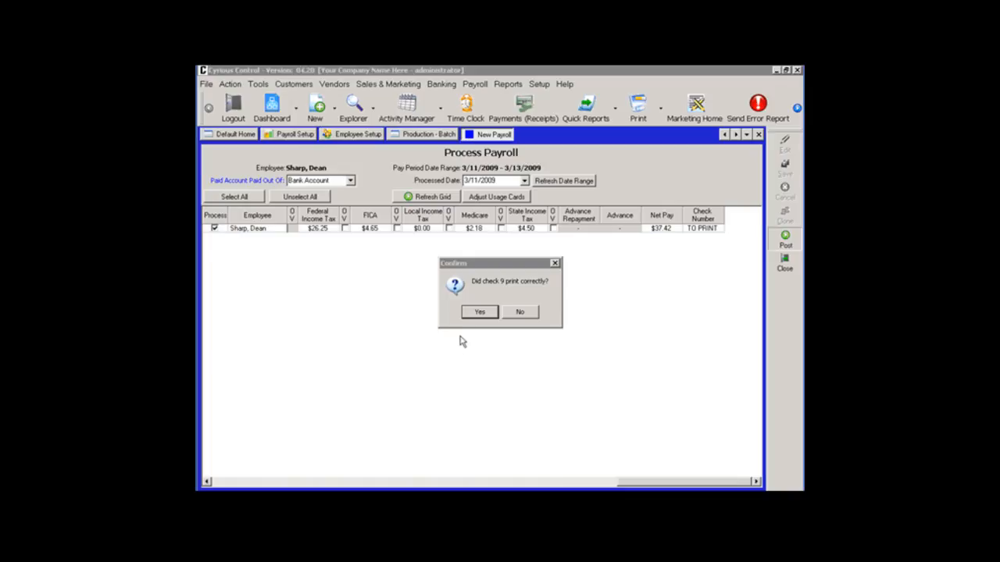
pyautogui.click(474, 312)
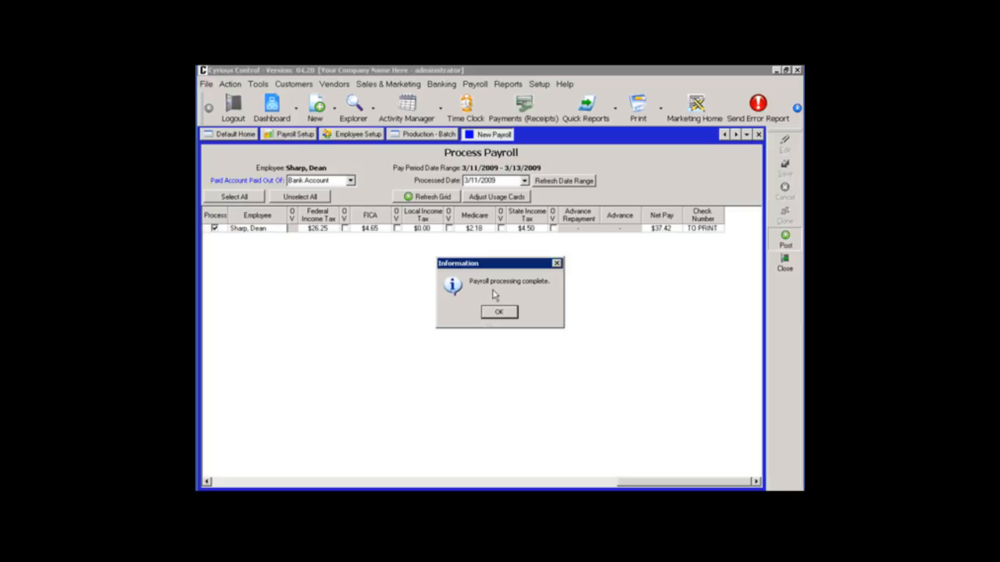
pyautogui.click(498, 312)
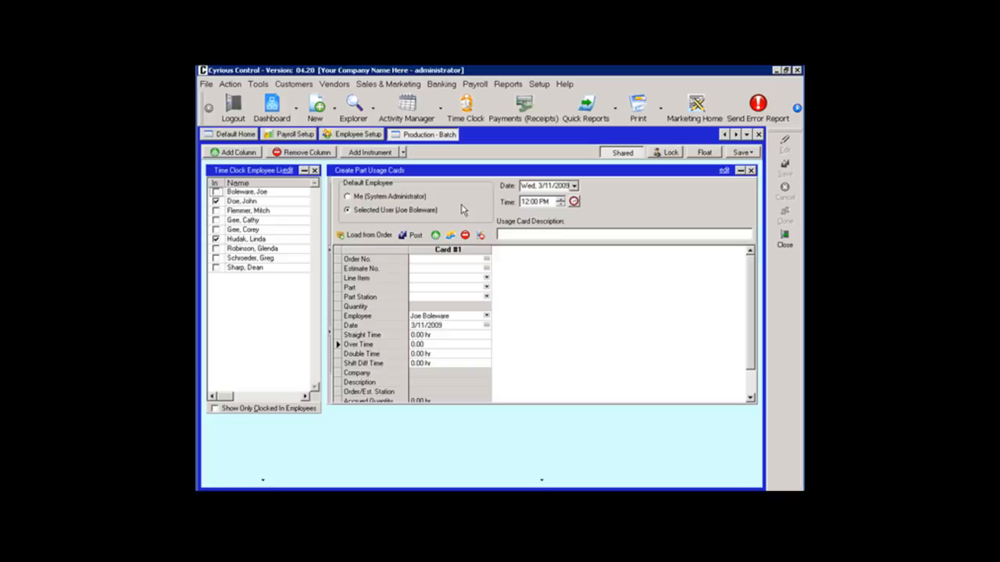